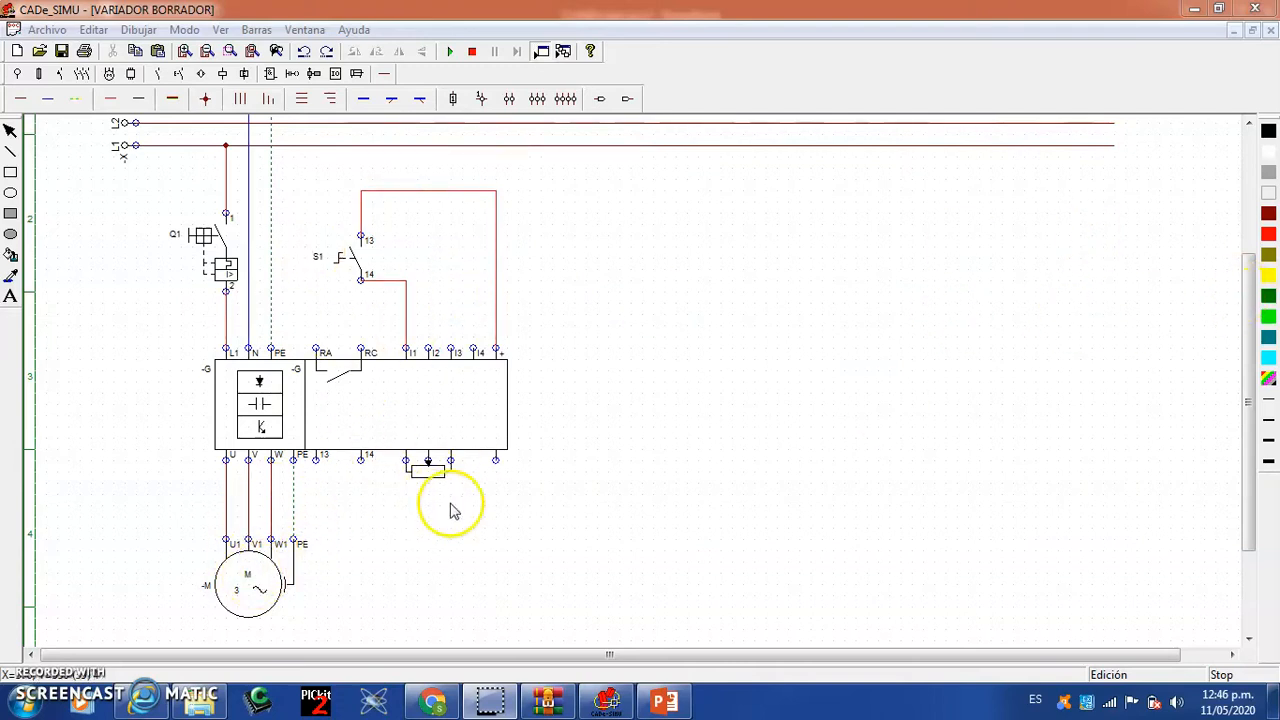
Disable the analog potentiometer option (Pot. Analógico) in the speed drive's control block and apply the change.
{"action": "double_click", "coordinate": [416, 419]}
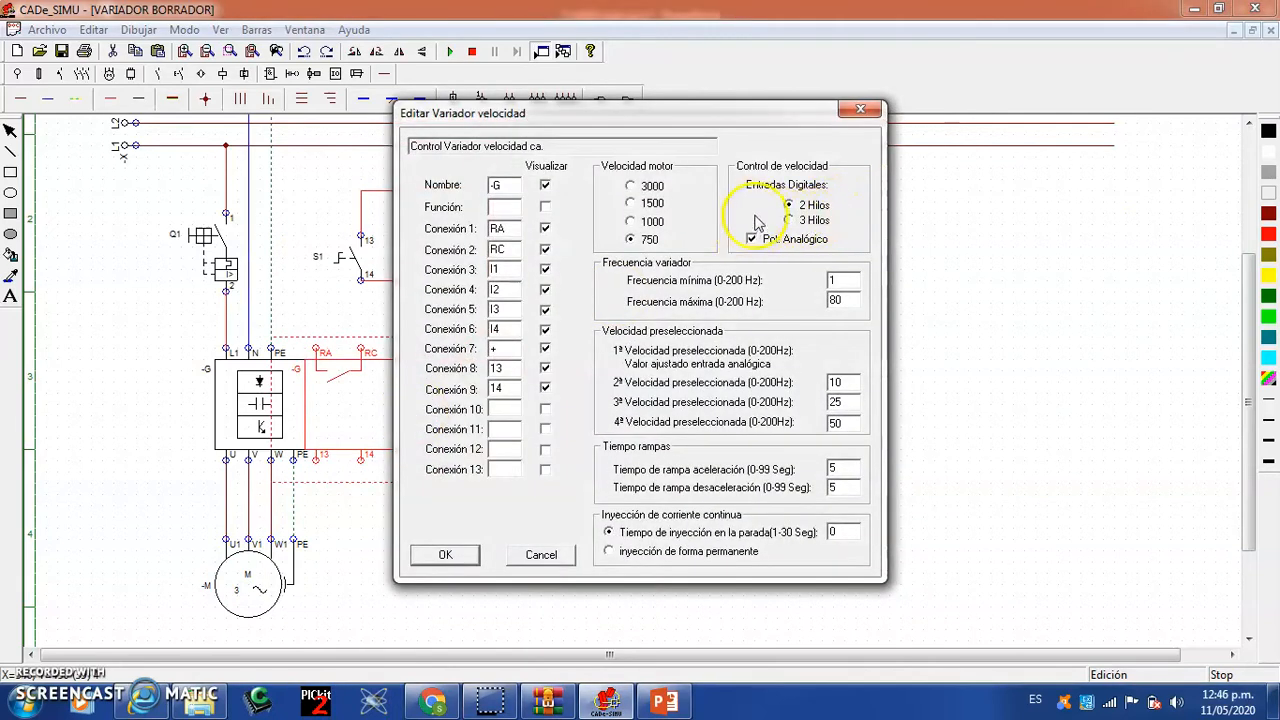
{"action": "left_click", "coordinate": [858, 109]}
{"action": "double_click", "coordinate": [486, 400]}
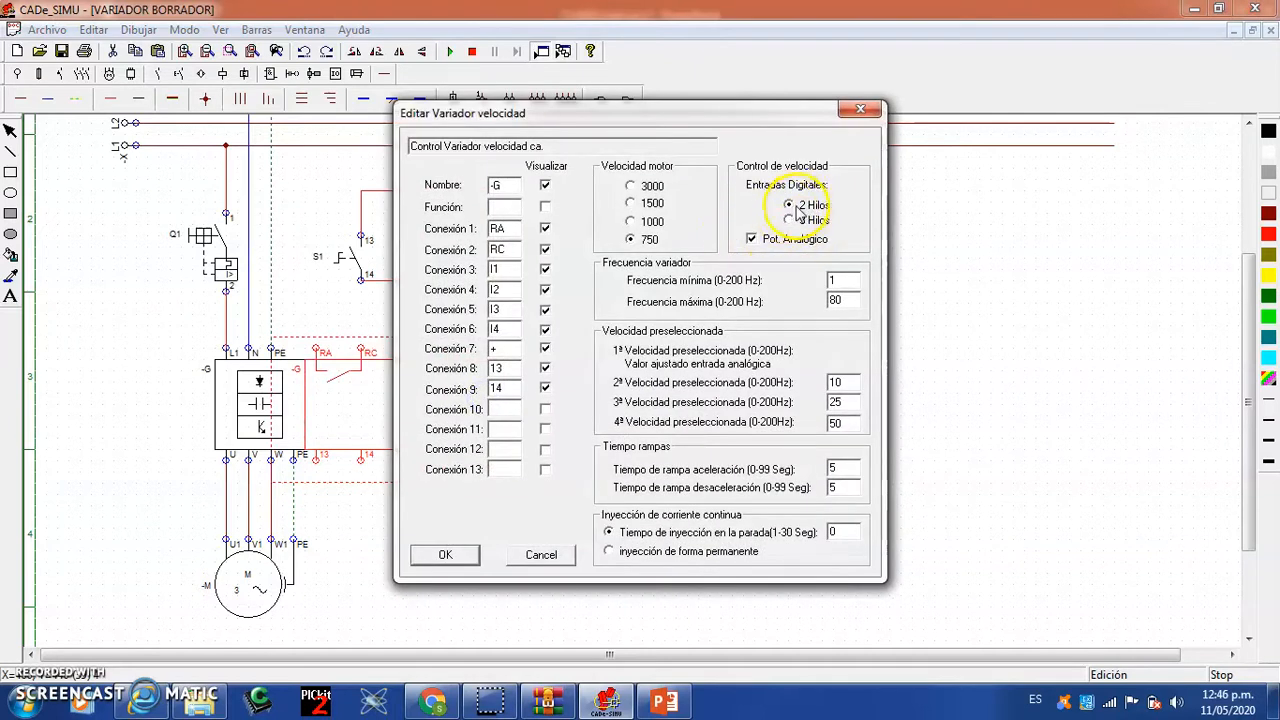
{"action": "left_click", "coordinate": [753, 241]}
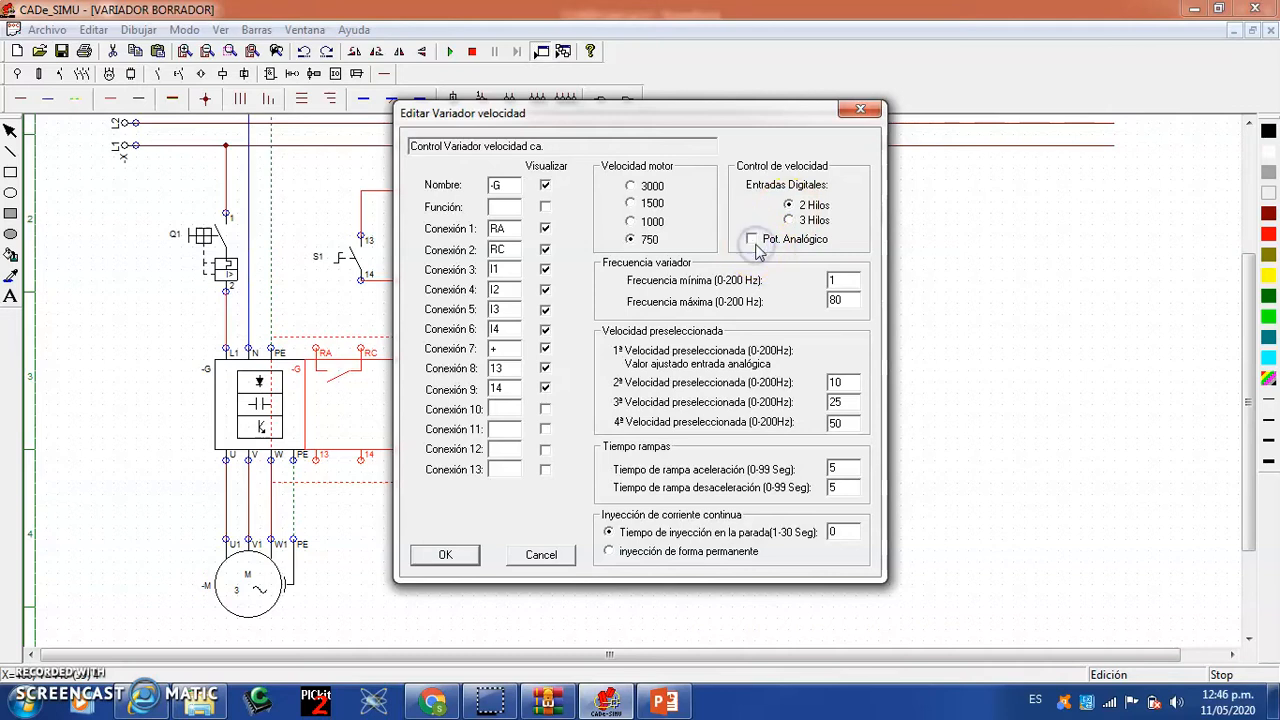
{"action": "left_click", "coordinate": [440, 553]}
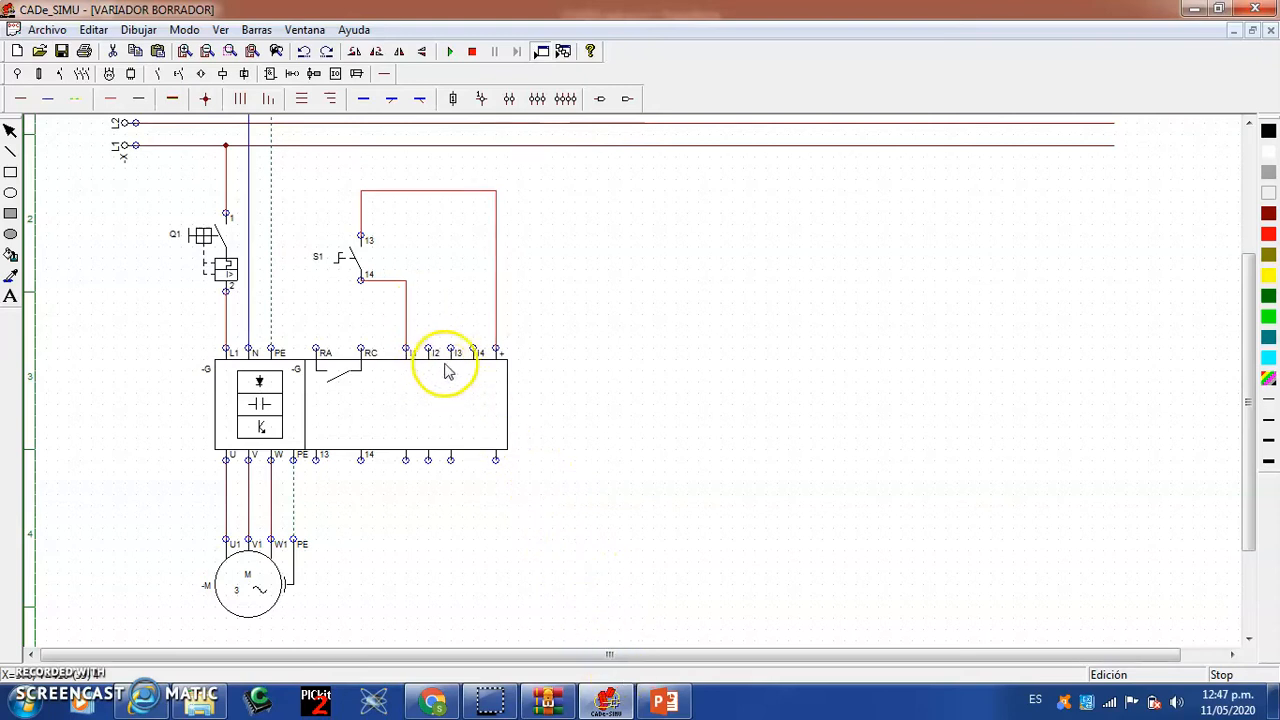
Switch to PowerPoint to view the slide on the frequency drive's operating mode, and return to the CADe_SIMU circuit.
{"action": "left_click", "coordinate": [665, 697]}
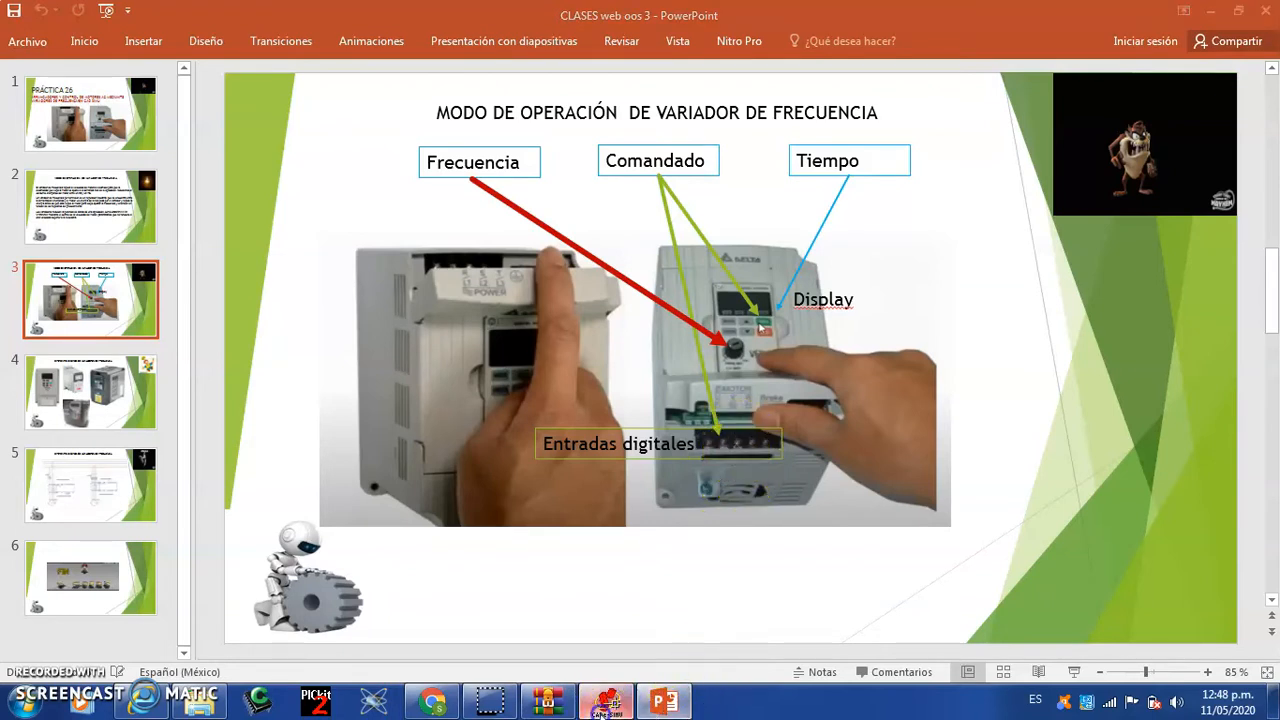
{"action": "left_click", "coordinate": [606, 700]}
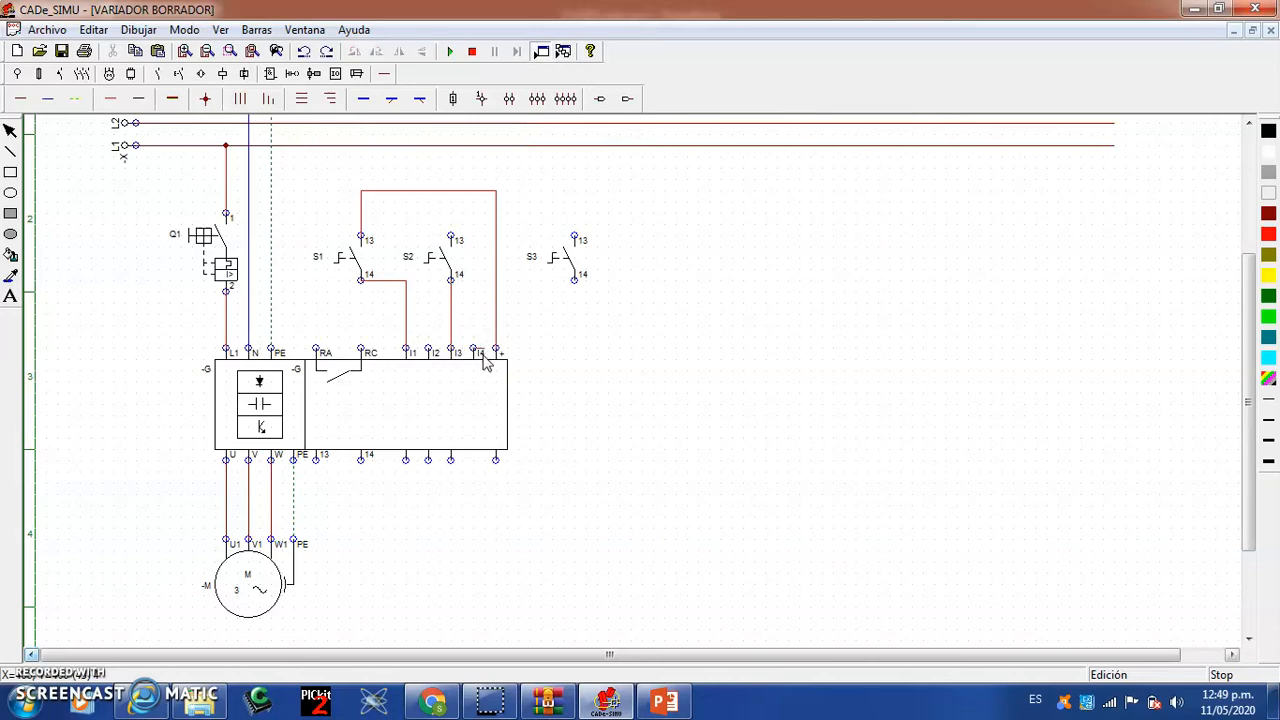
Delete the stray cable segment beside the drive's I4 terminal without changing its cable properties.
{"action": "double_click", "coordinate": [485, 349]}
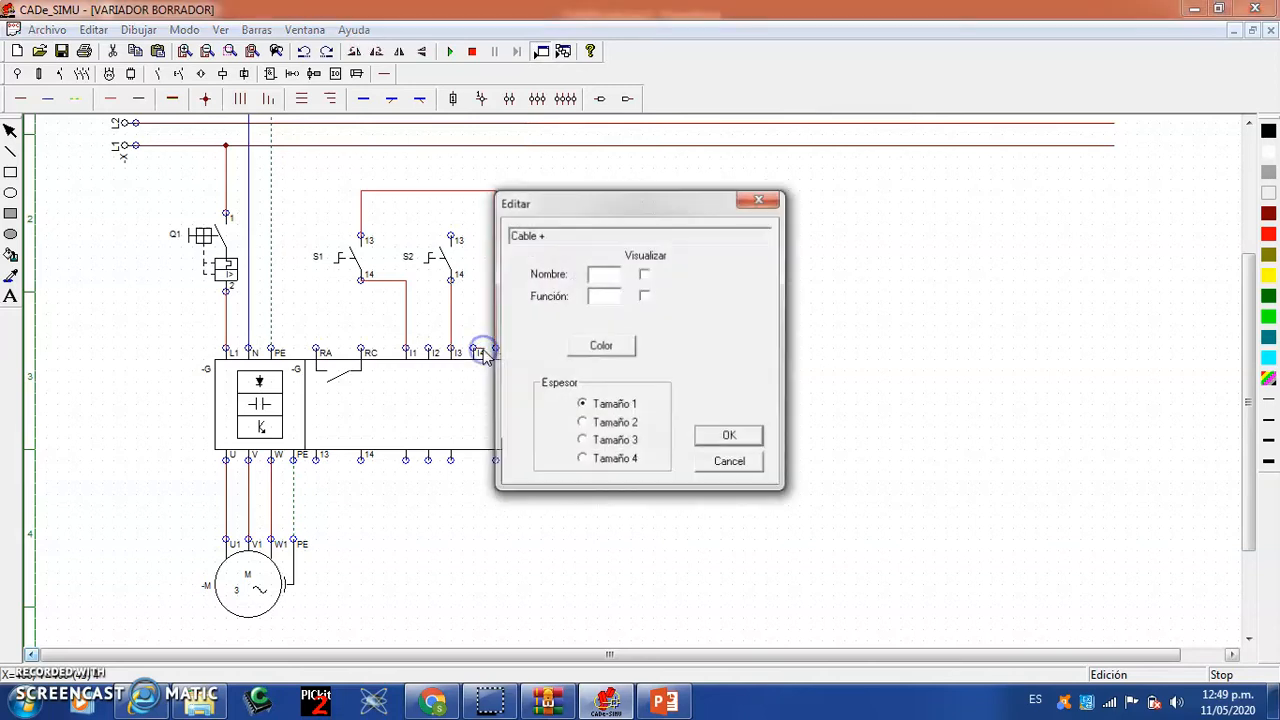
{"action": "left_click", "coordinate": [776, 202]}
{"action": "key", "text": "Delete"}
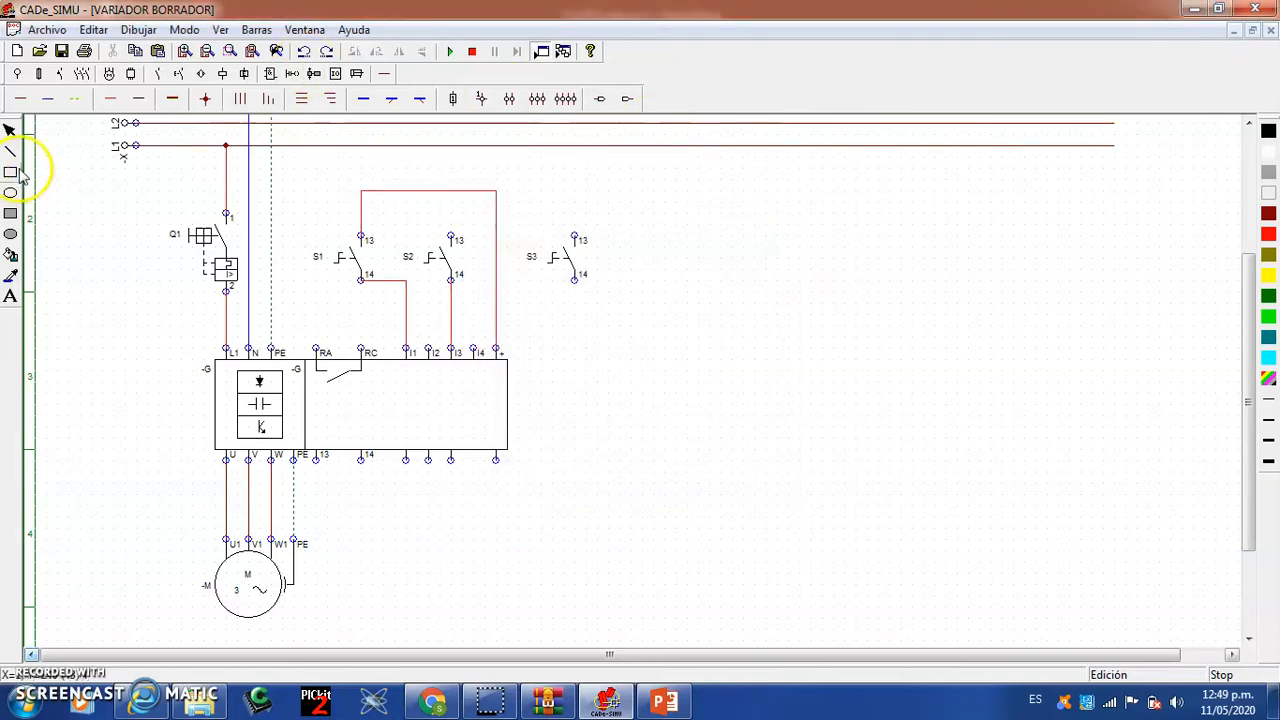
Wire terminal 14 of S3 to drive input I4, and connect terminal 13 of S2 and S3 to the common + line.
{"action": "left_click", "coordinate": [109, 98]}
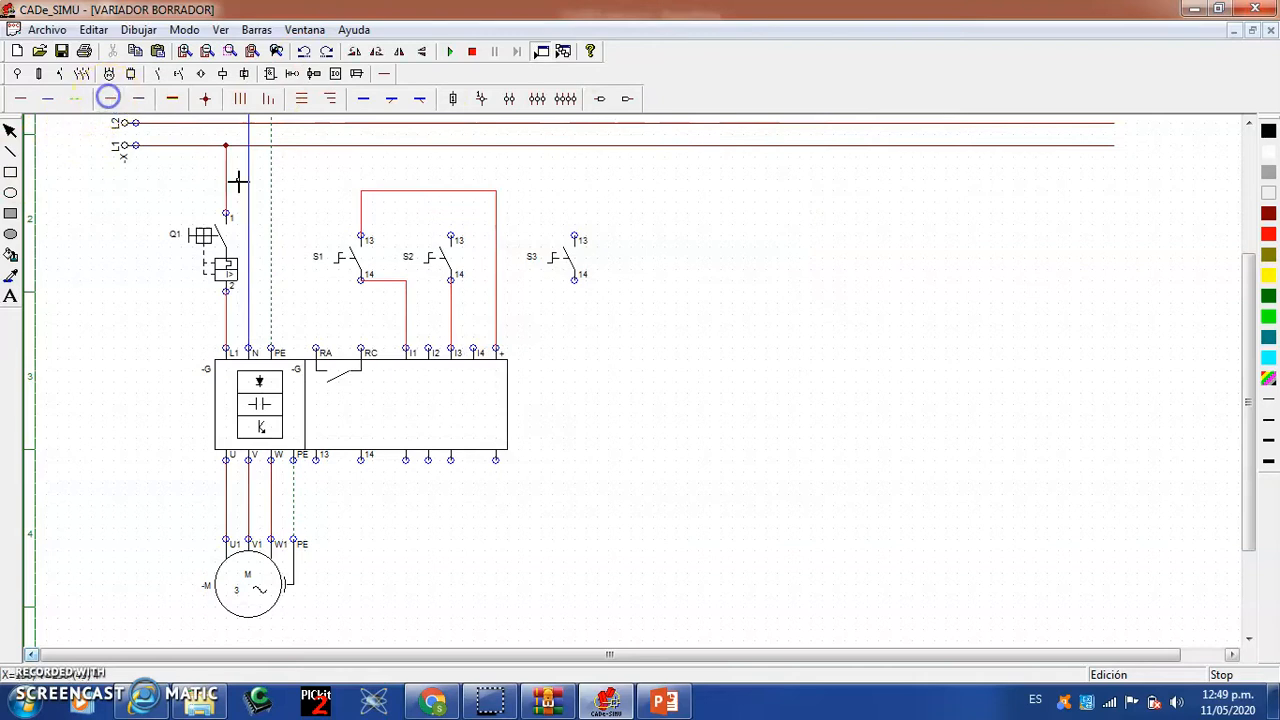
{"action": "left_click", "coordinate": [475, 349]}
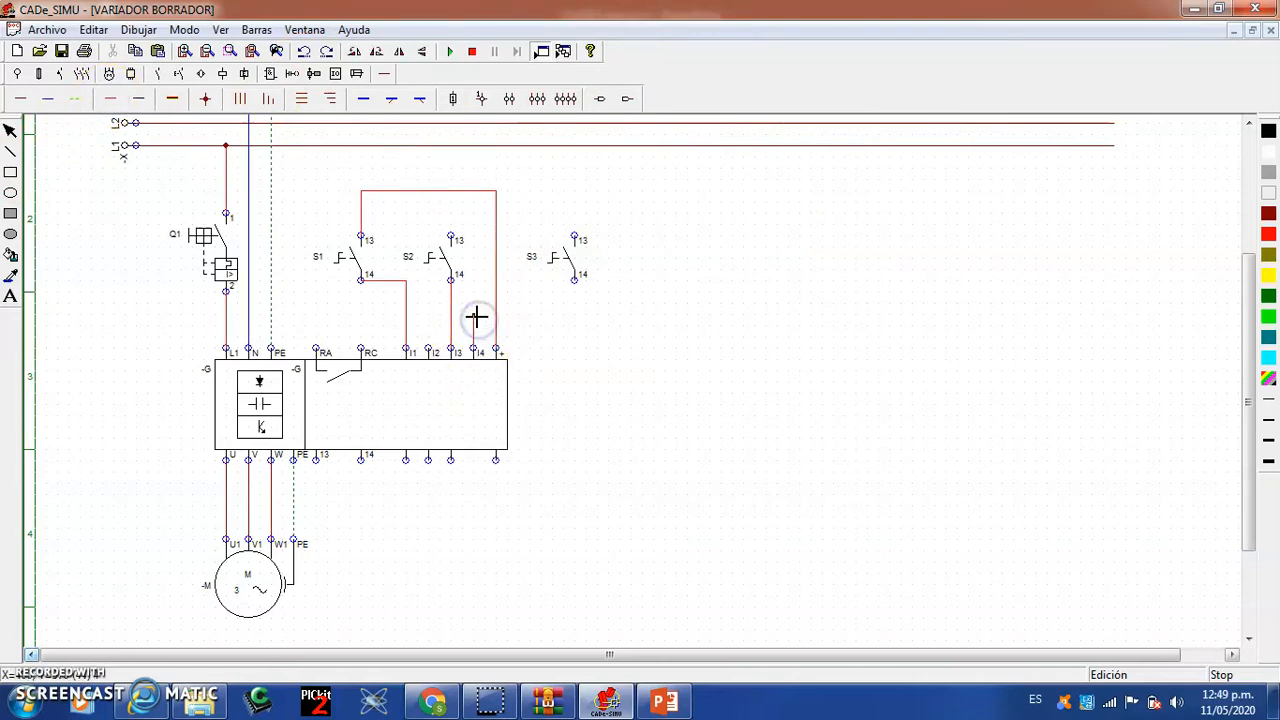
{"action": "left_click", "coordinate": [581, 322]}
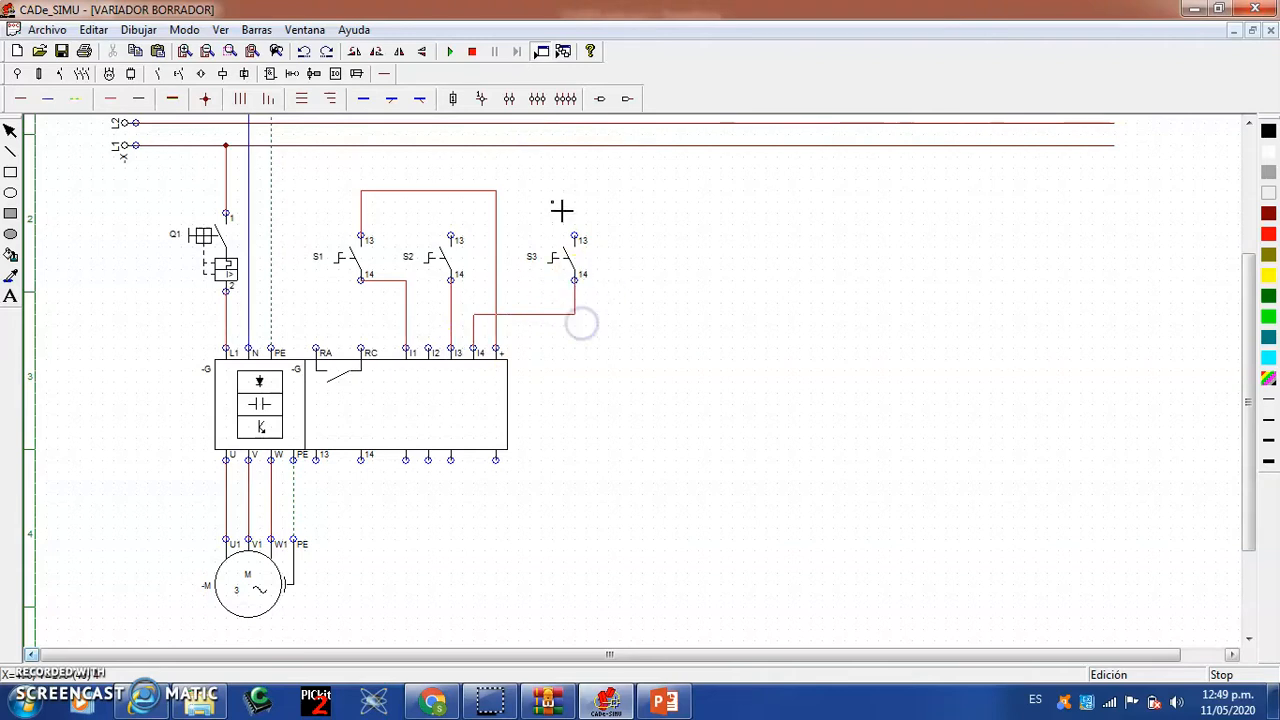
{"action": "left_click", "coordinate": [457, 243]}
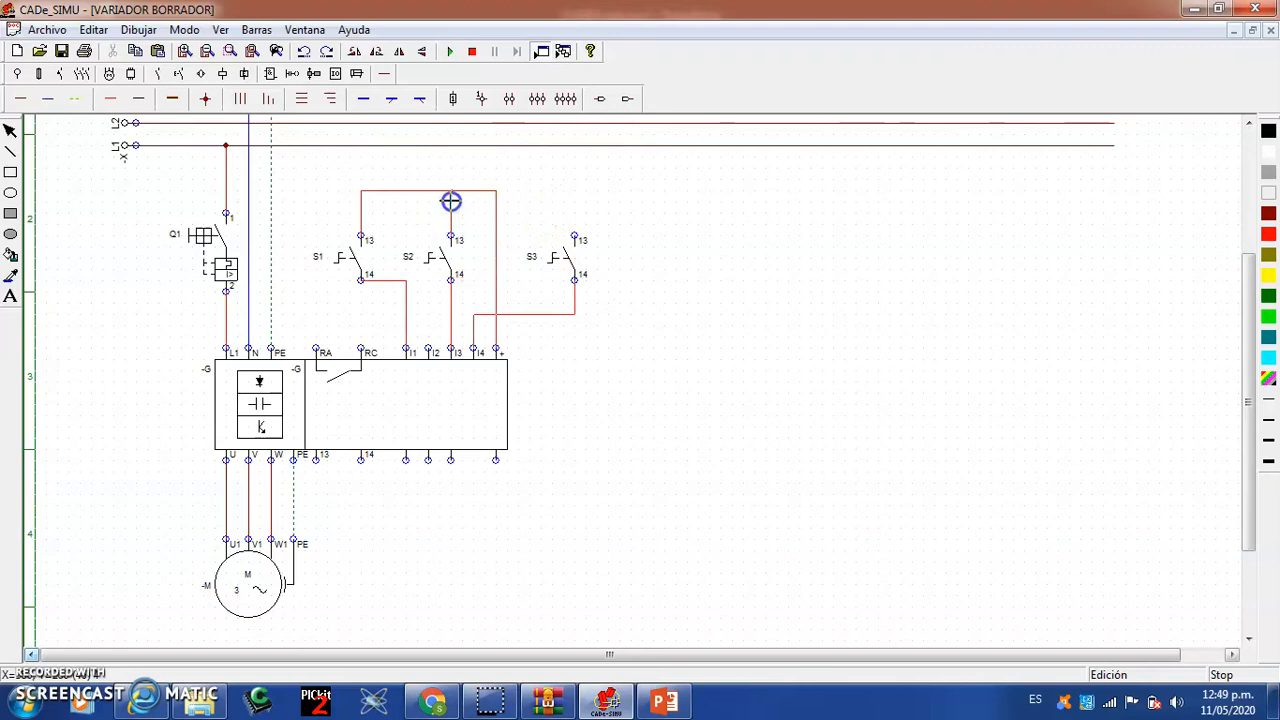
{"action": "left_click", "coordinate": [503, 197]}
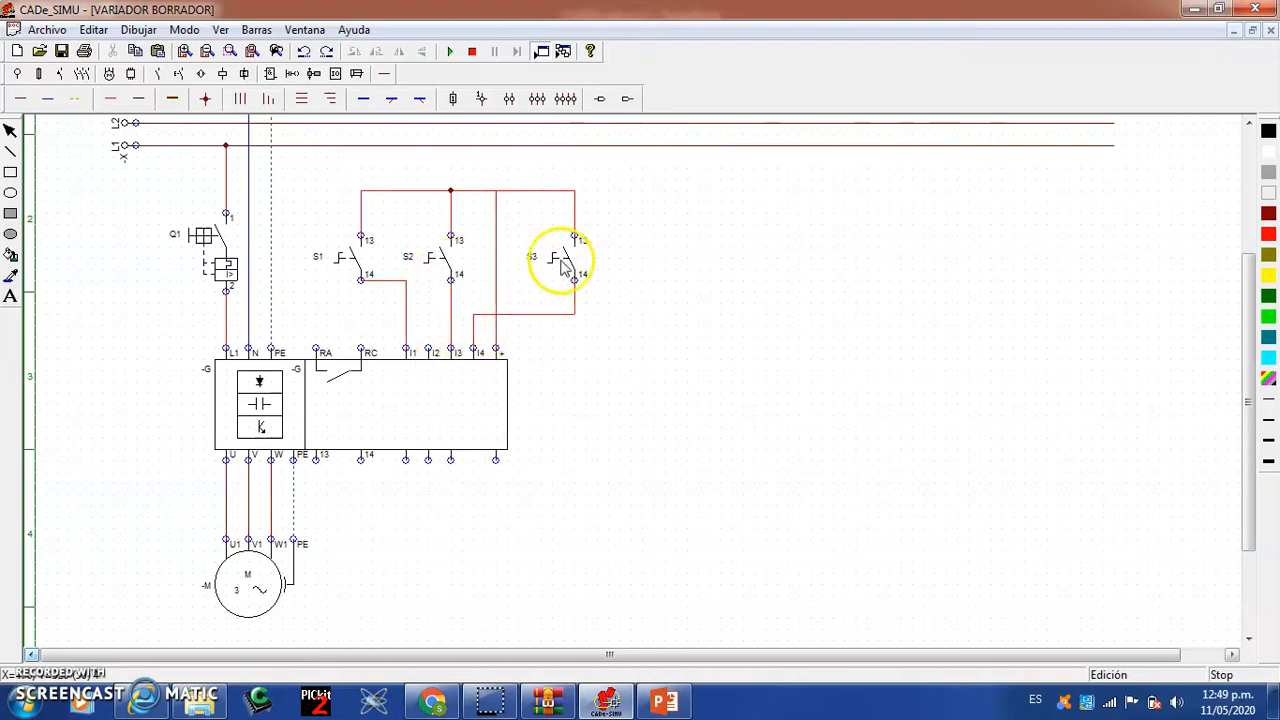
Set the drive's third preset speed to 30 Hz and the fourth to 60 Hz in its control block parameters.
{"action": "double_click", "coordinate": [478, 388]}
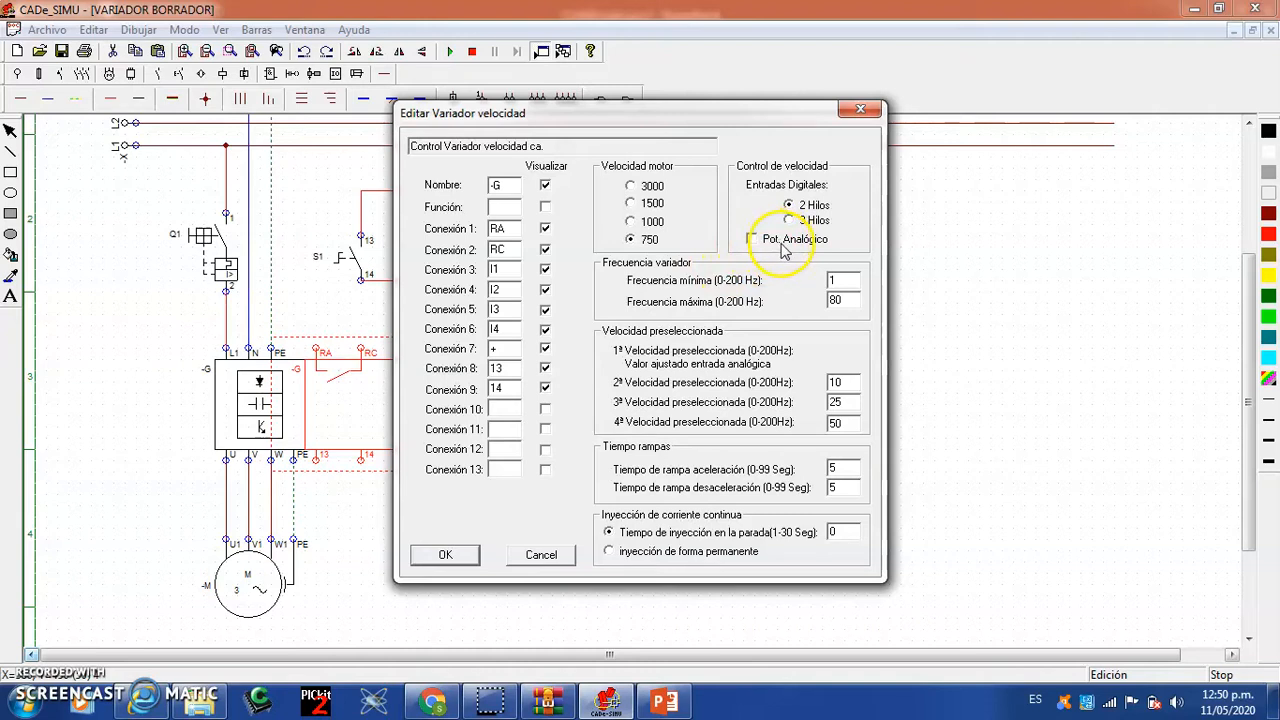
{"action": "double_click", "coordinate": [848, 306]}
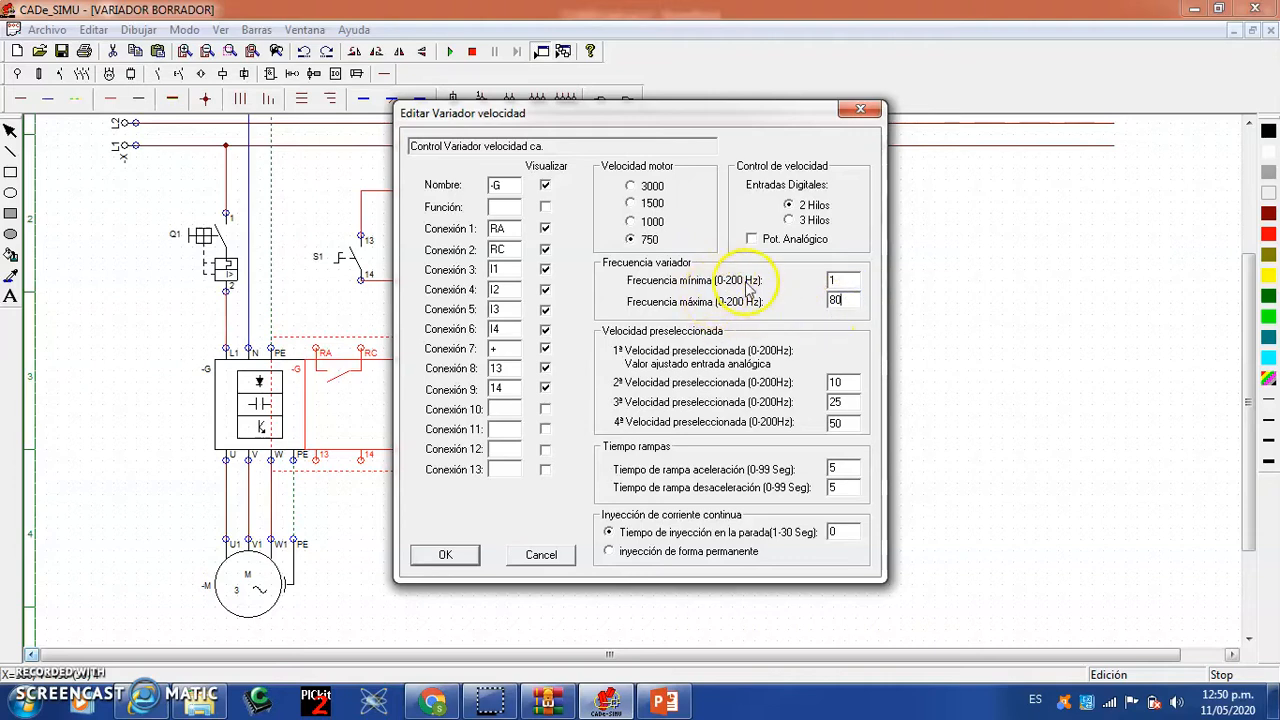
{"action": "left_click", "coordinate": [839, 306]}
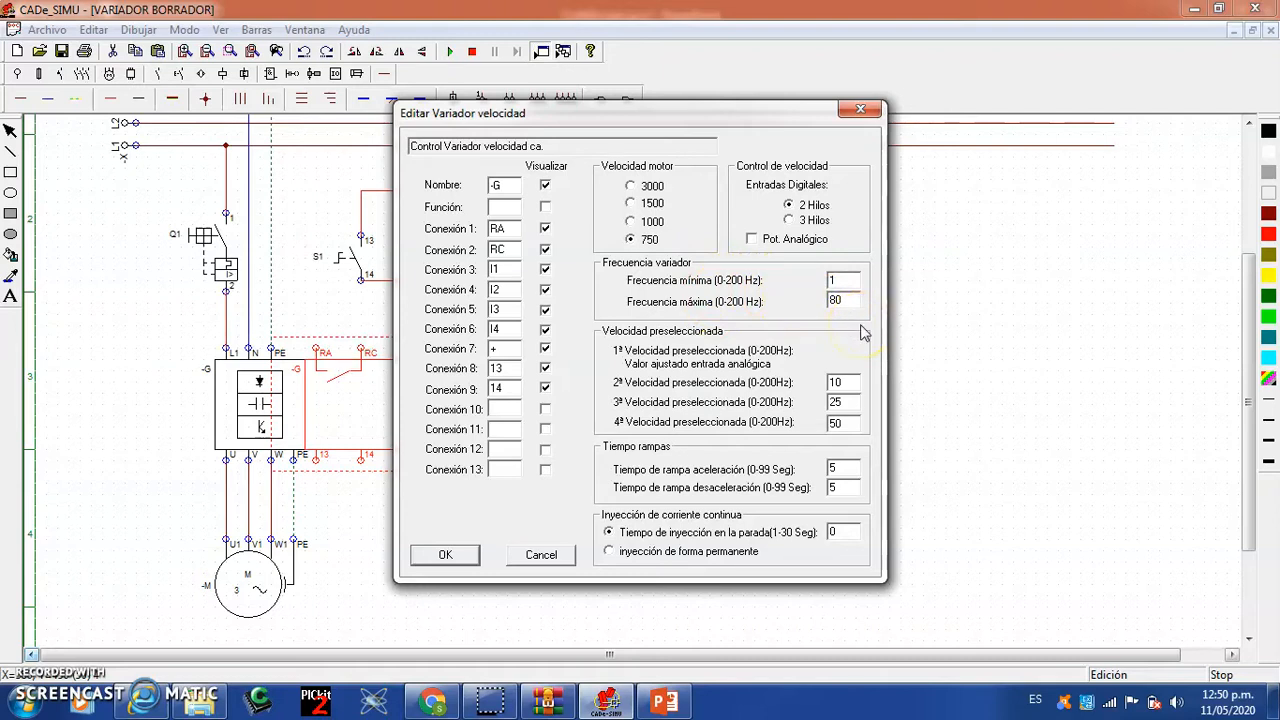
{"action": "left_click_drag", "start_coordinate": [686, 120], "coordinate": [932, 145]}
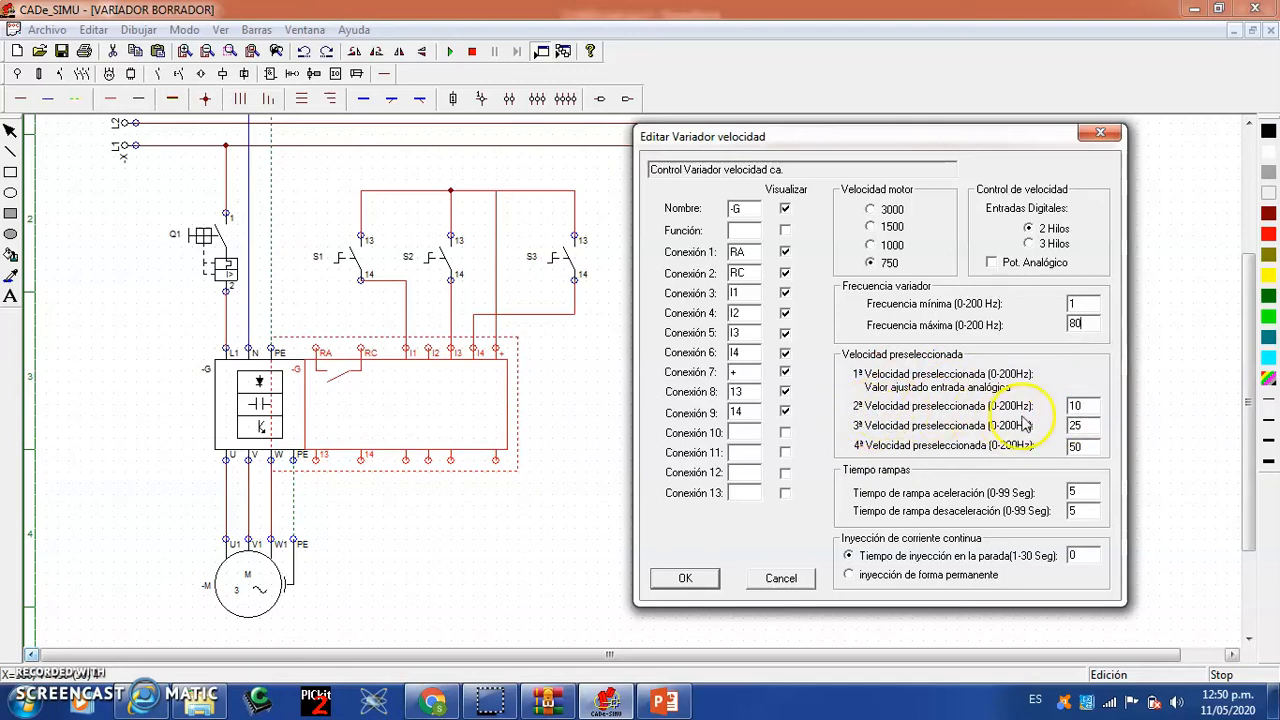
{"action": "double_click", "coordinate": [1070, 405]}
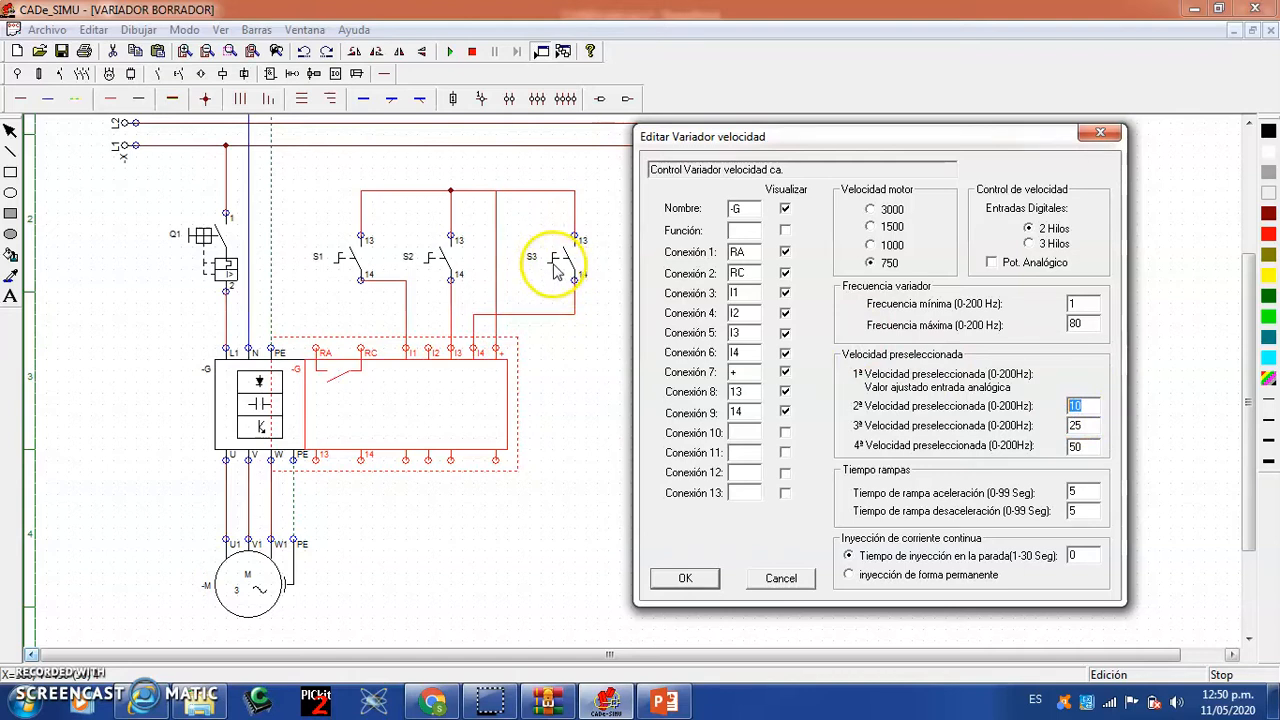
{"action": "left_click", "coordinate": [1093, 425]}
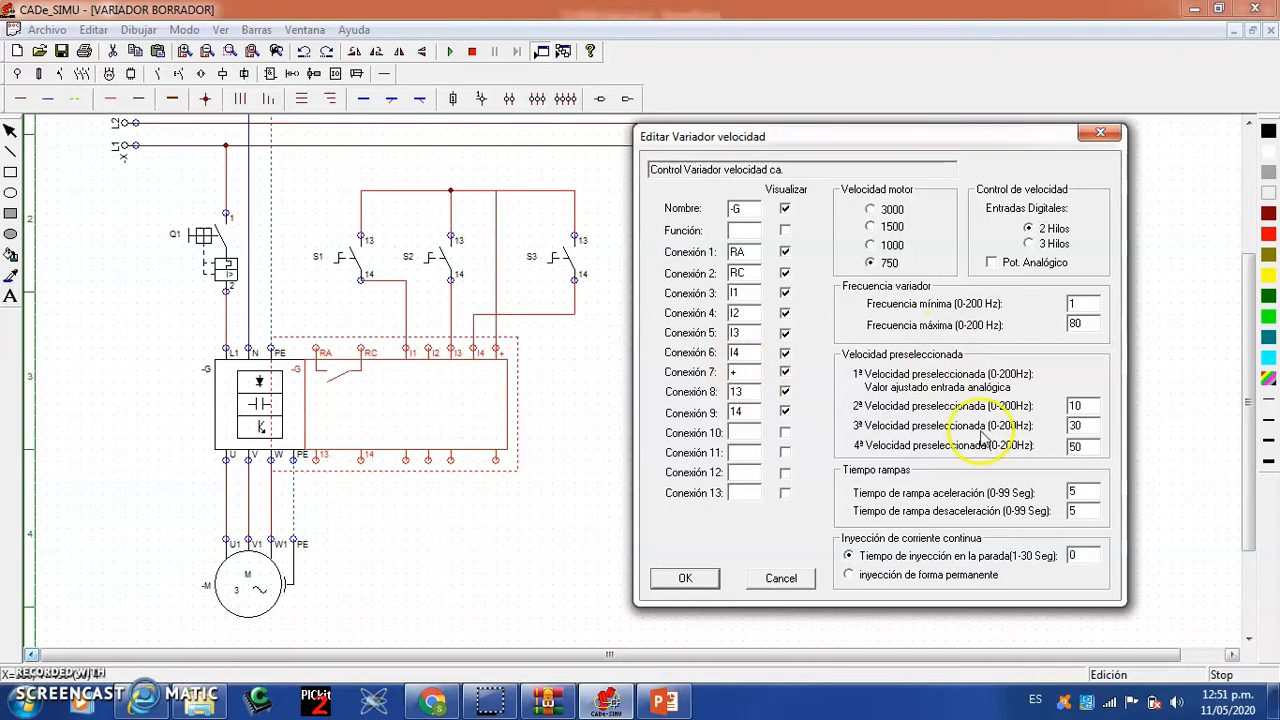
{"action": "double_click", "coordinate": [1090, 425]}
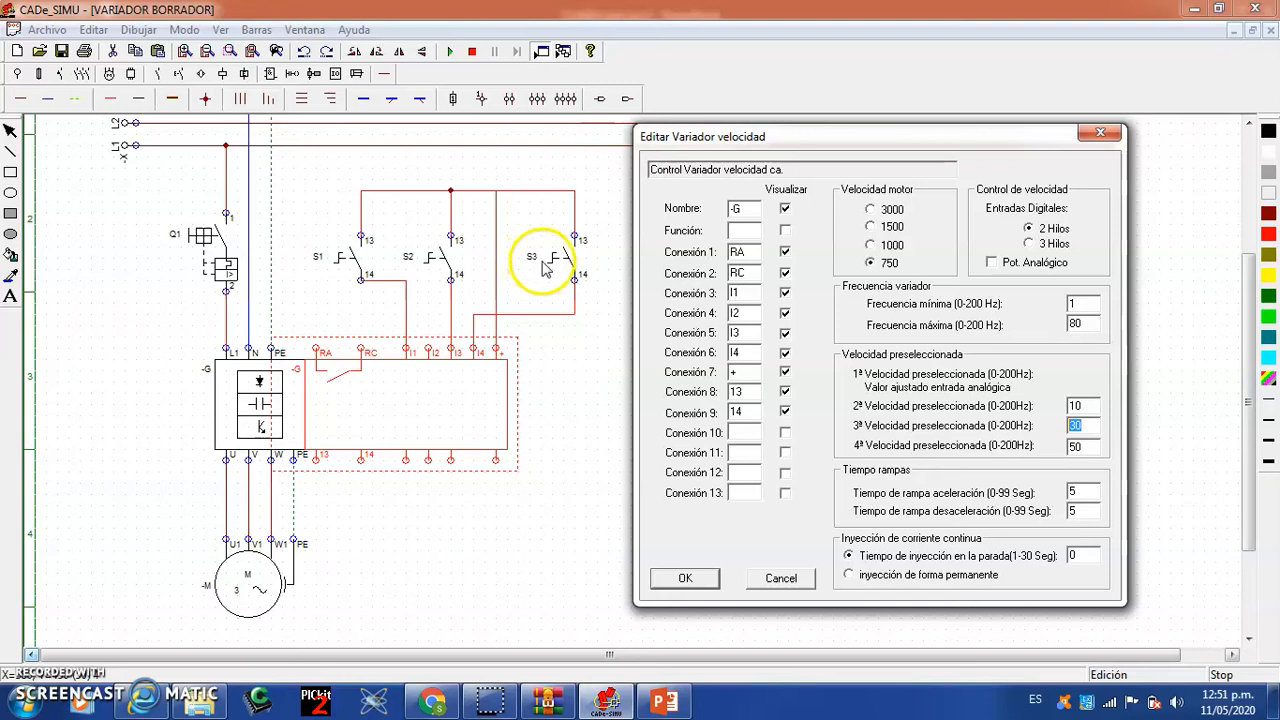
{"action": "left_click", "coordinate": [1091, 447]}
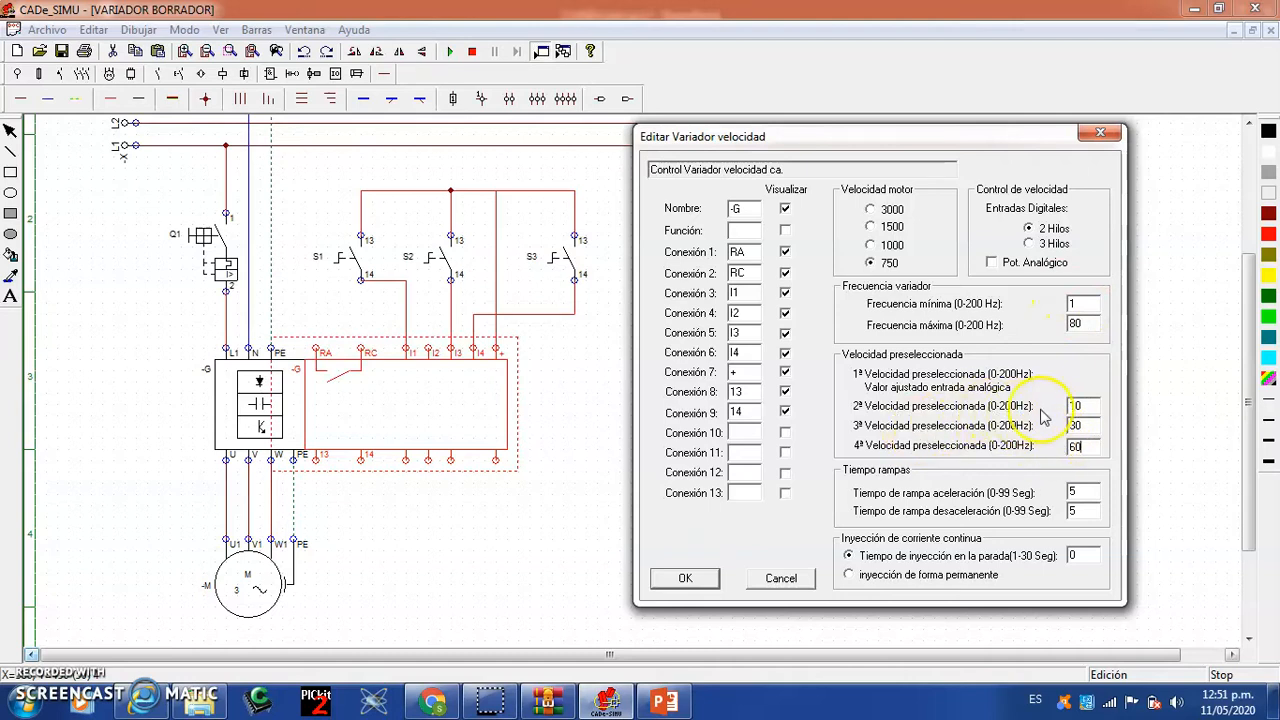
Review the drive's preset speeds and ramp times, apply the settings, and recheck the stored parameters.
{"action": "double_click", "coordinate": [1075, 406]}
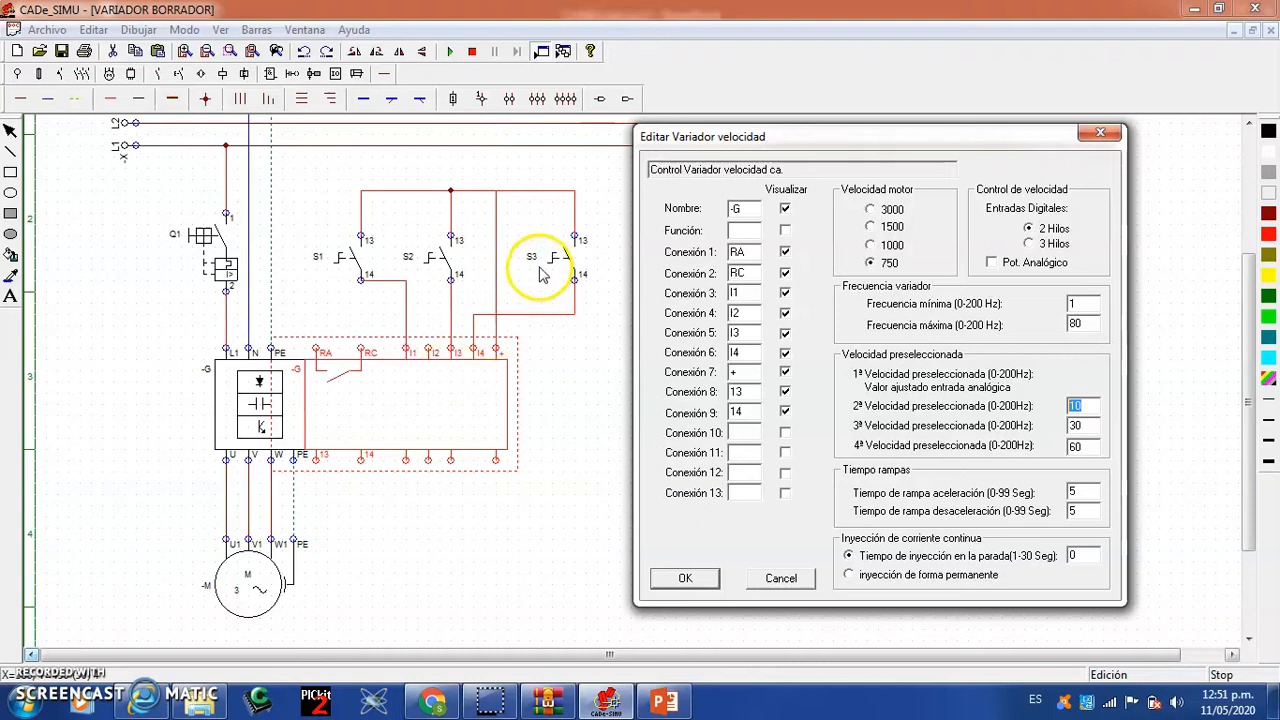
{"action": "left_click", "coordinate": [1097, 423]}
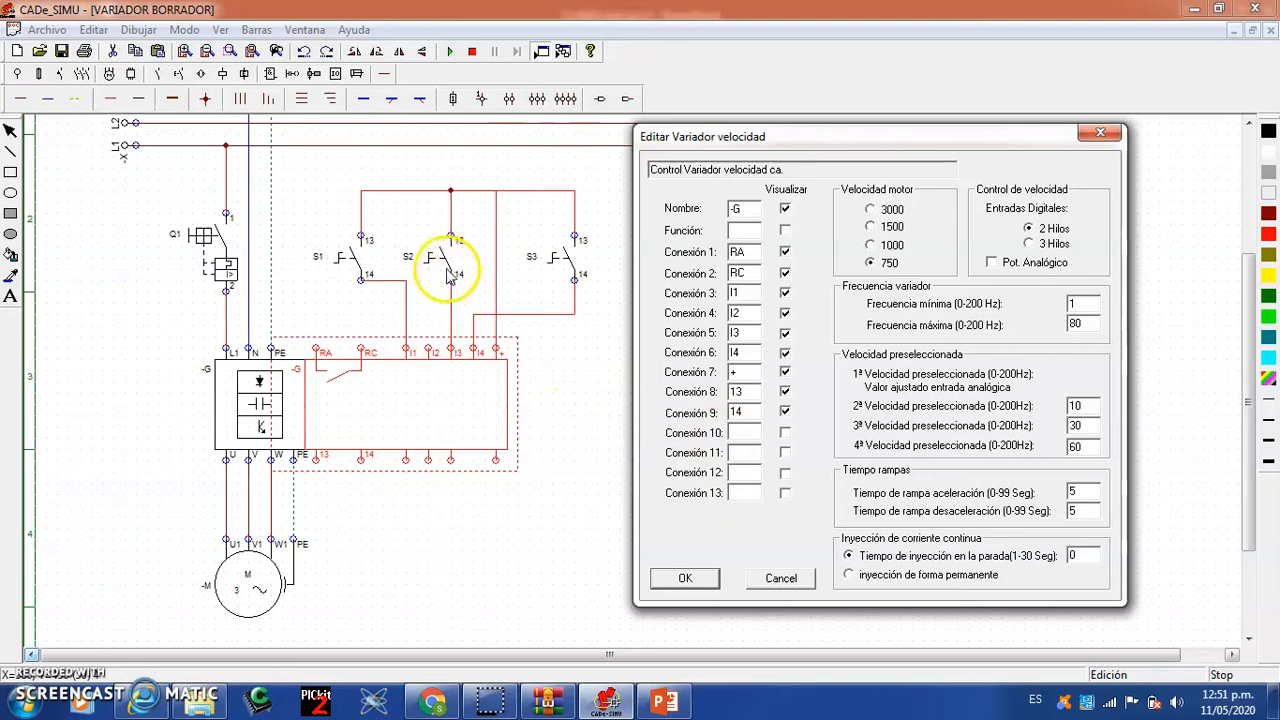
{"action": "left_click", "coordinate": [1086, 447]}
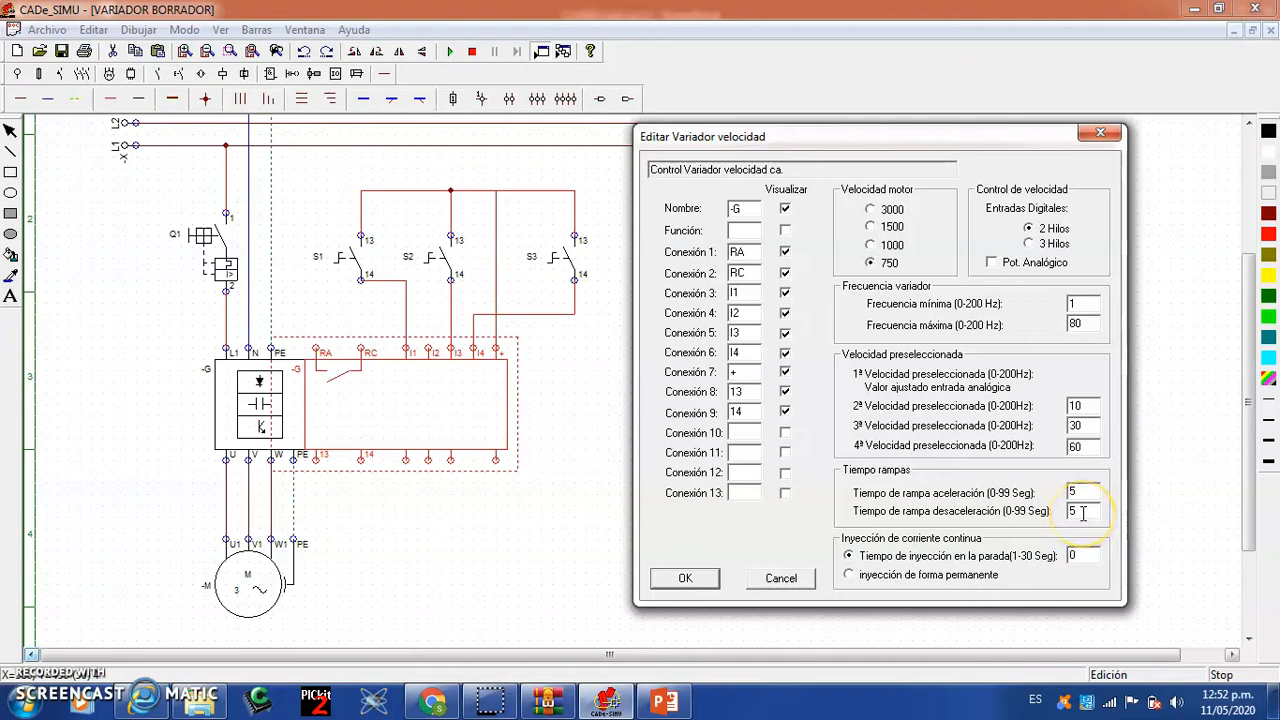
{"action": "left_click", "coordinate": [700, 585]}
{"action": "double_click", "coordinate": [338, 419]}
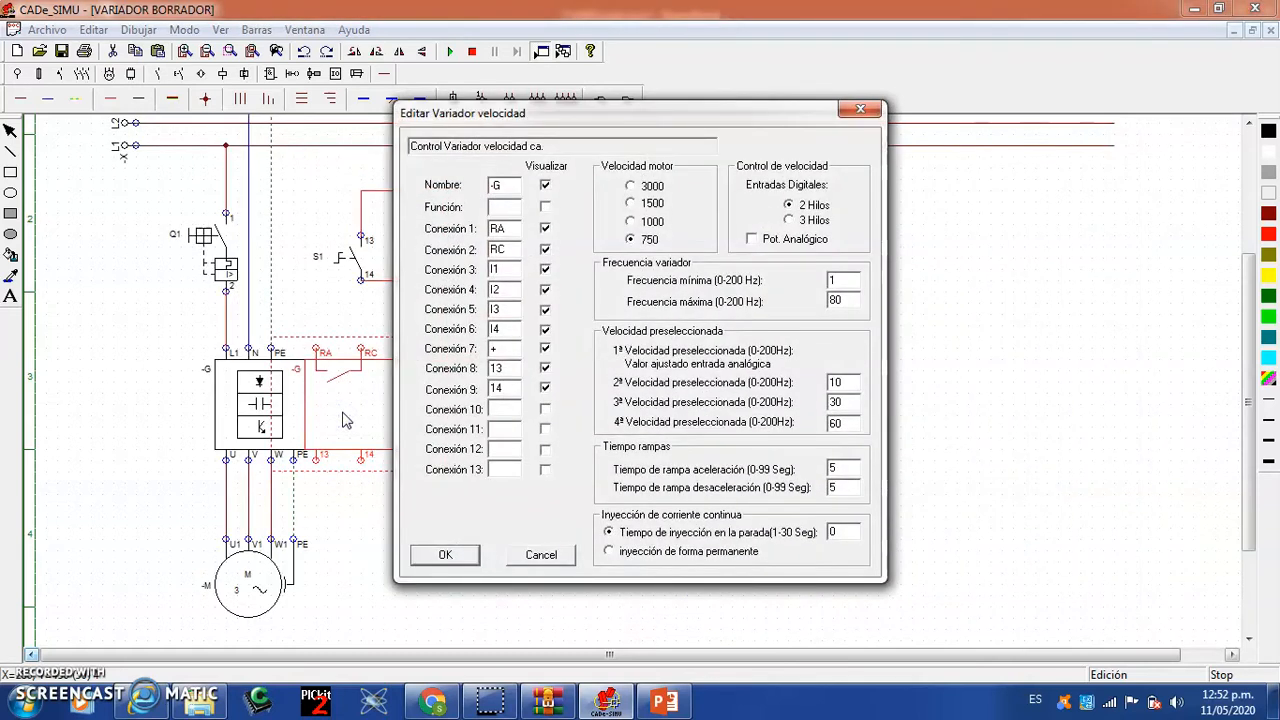
{"action": "left_click", "coordinate": [445, 555]}
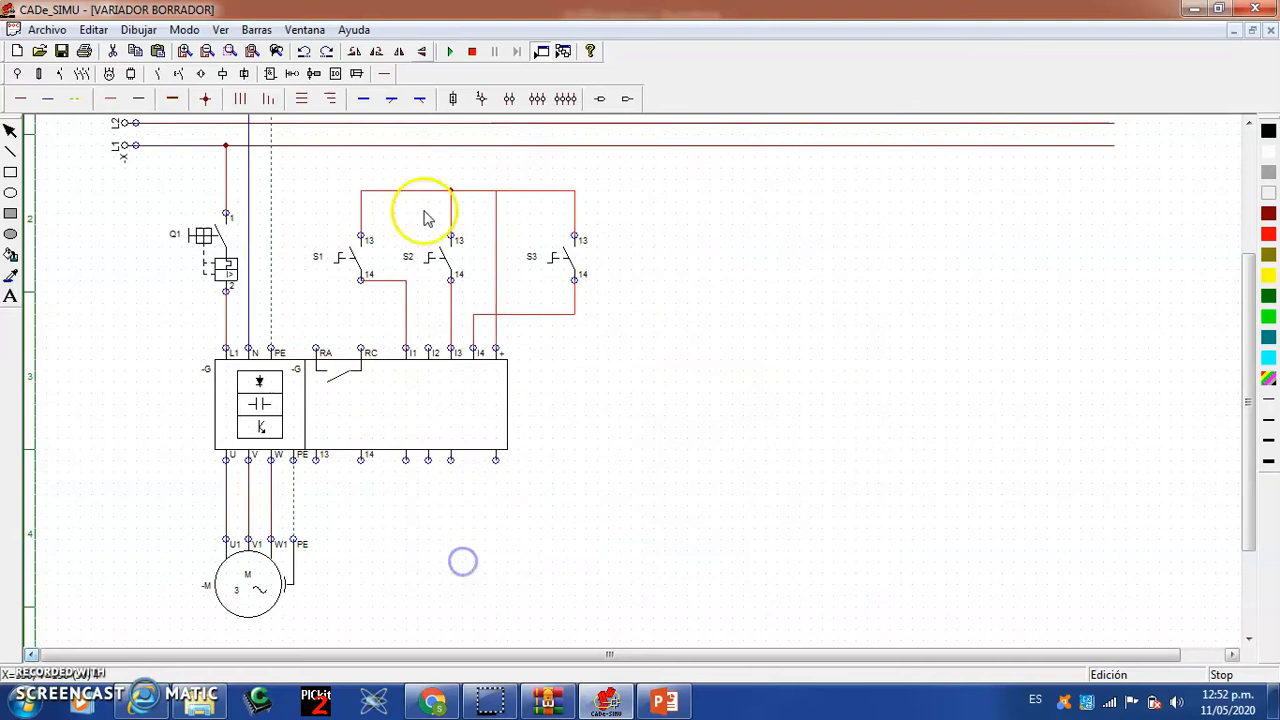
Start the simulation, close breaker Q1, and close switch S1 to run the motor at the minimum frequency.
{"action": "left_click", "coordinate": [445, 52]}
{"action": "left_click", "coordinate": [175, 236]}
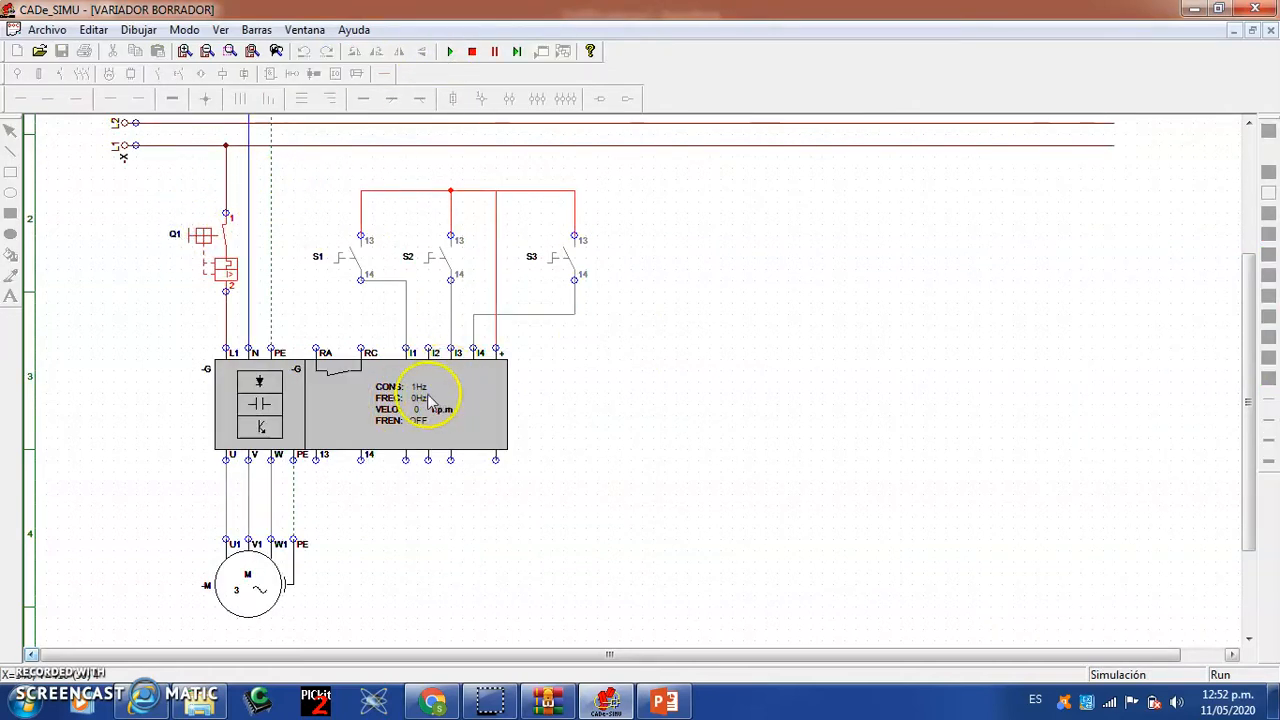
{"action": "left_click", "coordinate": [345, 258]}
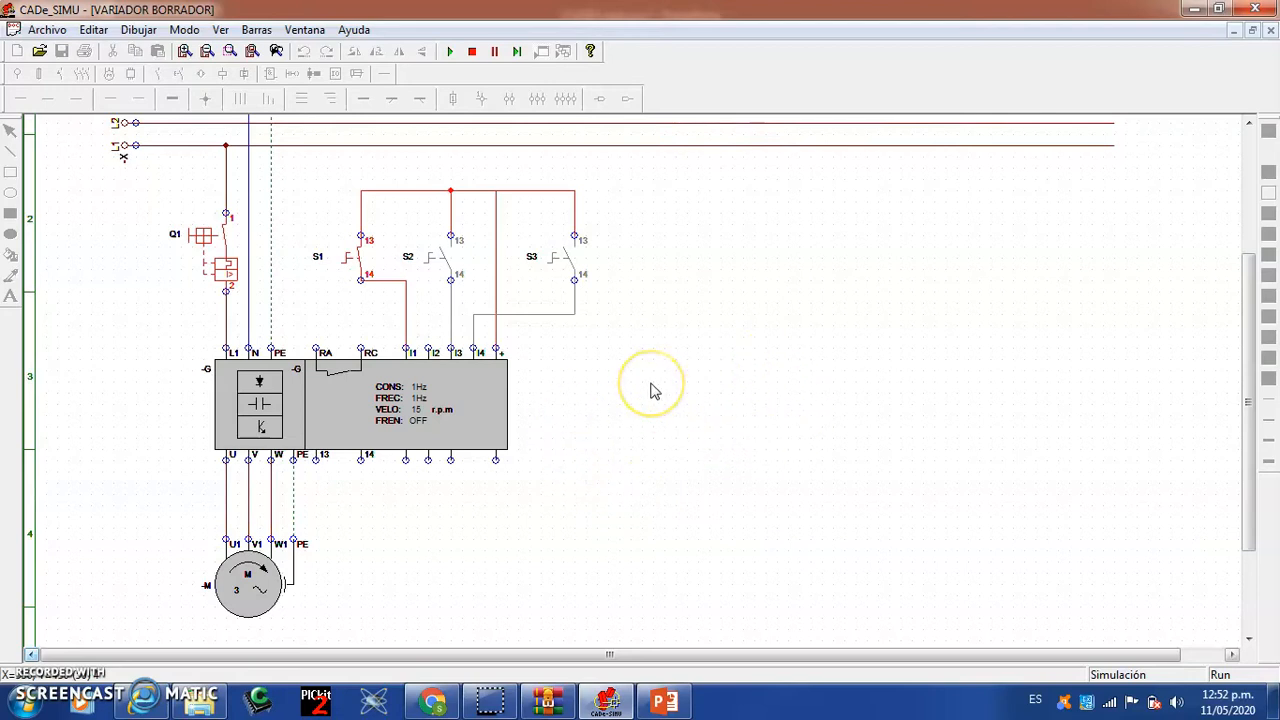
Test the second preset speed by closing S2, then stop the motor by opening S1 and release S2.
{"action": "left_click", "coordinate": [437, 266]}
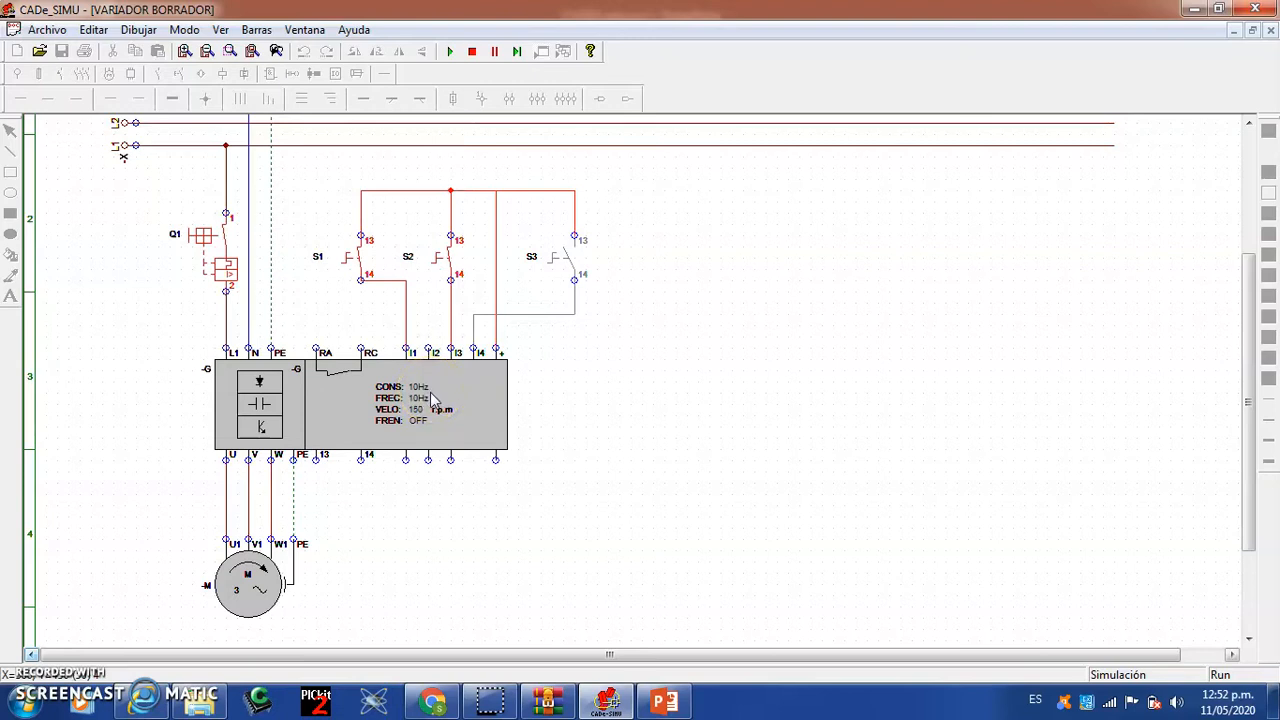
{"action": "left_click", "coordinate": [350, 272]}
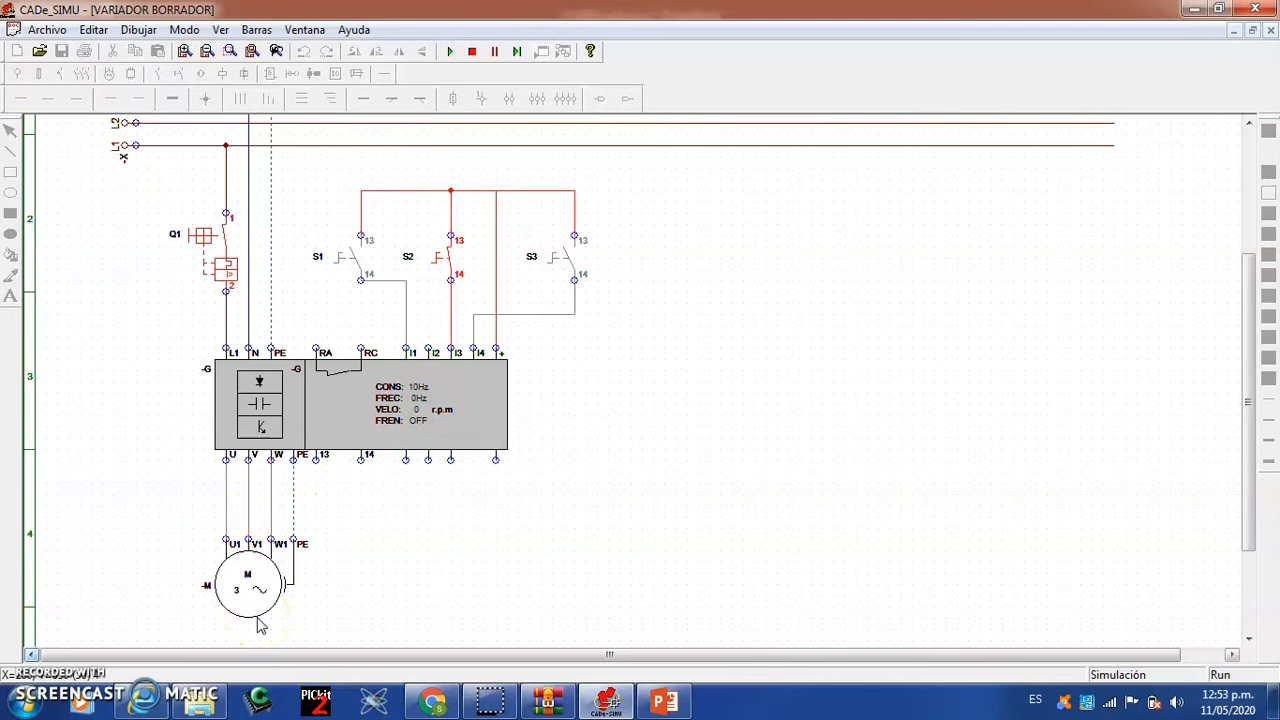
{"action": "left_click", "coordinate": [441, 260]}
Test the third preset speed by closing S1 and S3, then stop the motor with S1 and release S3.
{"action": "left_click", "coordinate": [346, 258]}
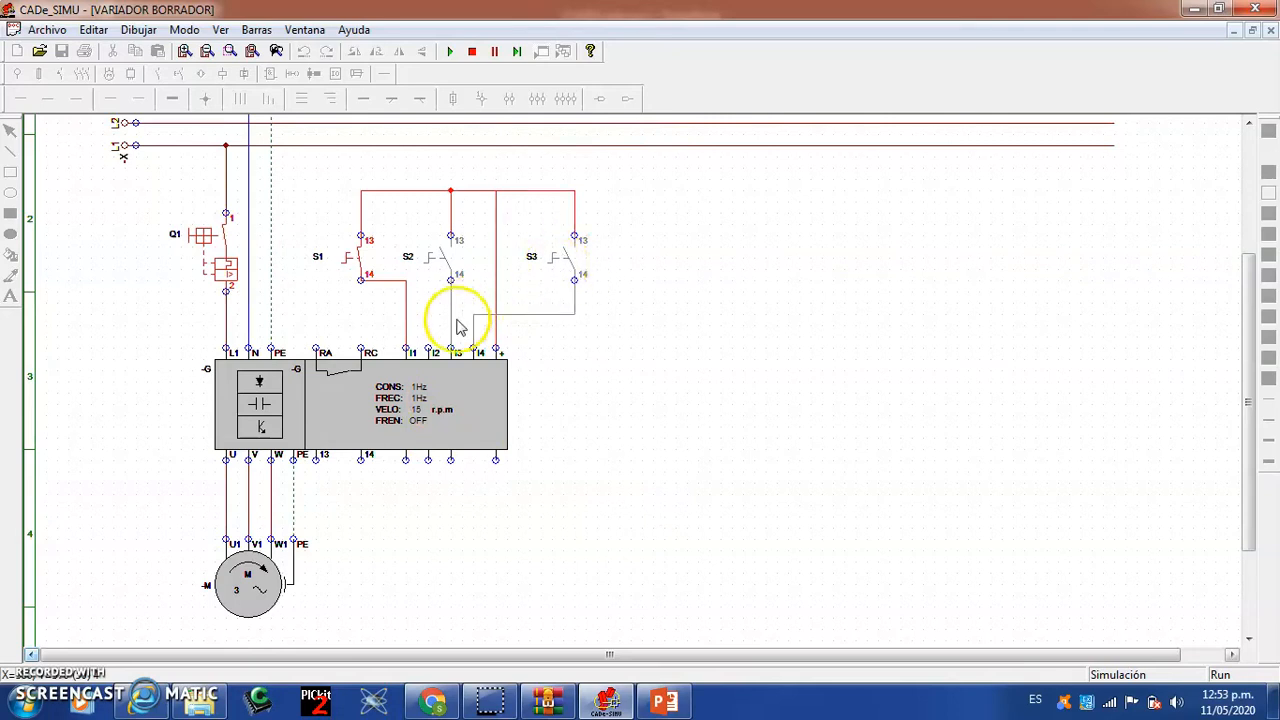
{"action": "left_click", "coordinate": [558, 265]}
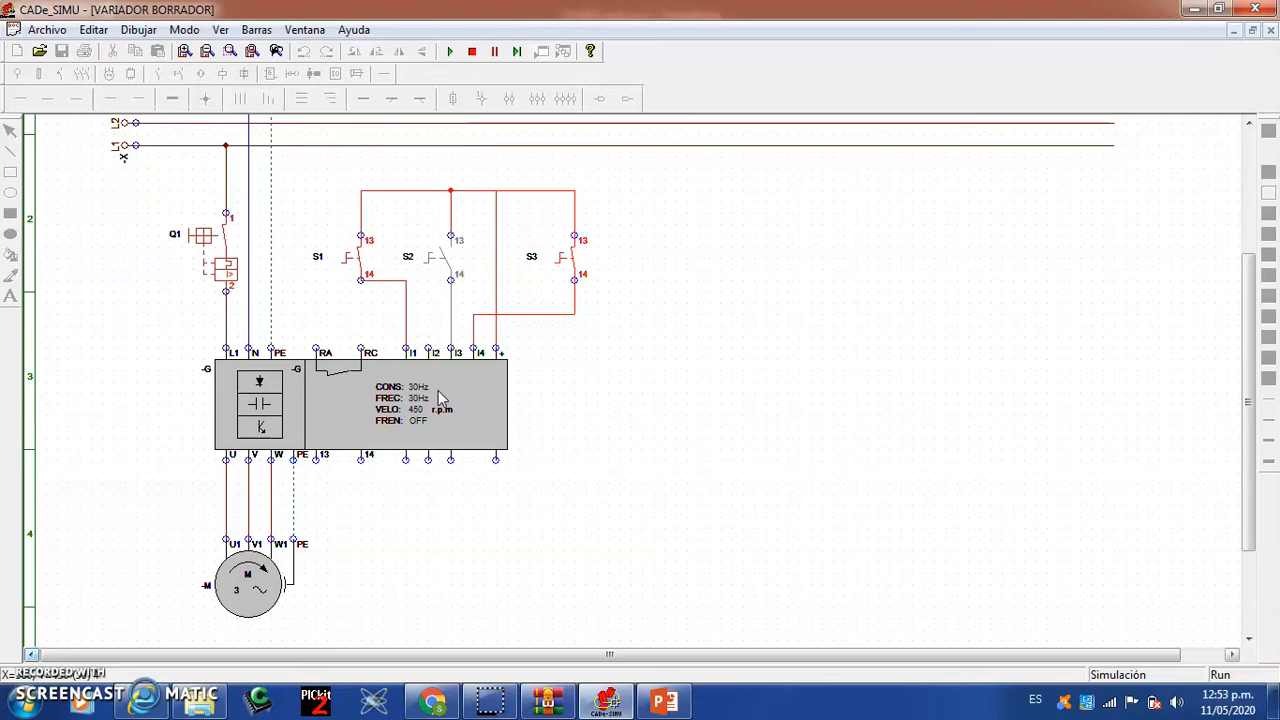
{"action": "left_click", "coordinate": [345, 258]}
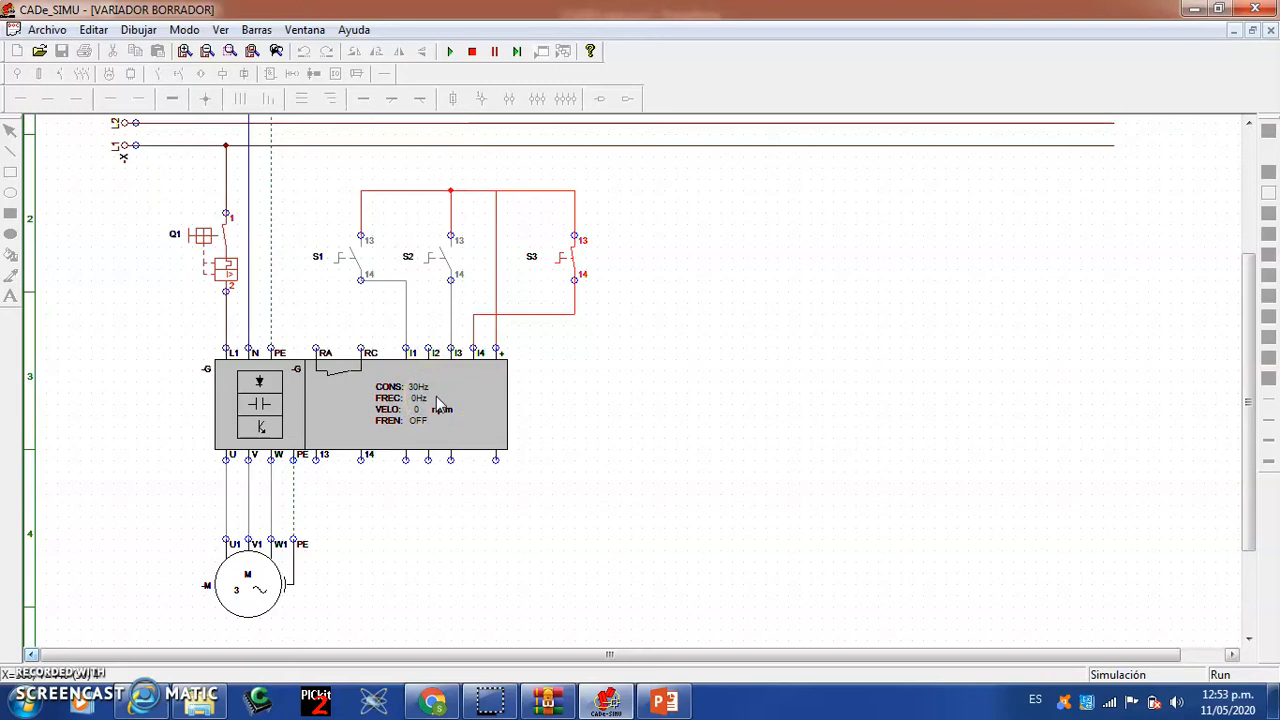
{"action": "left_click", "coordinate": [565, 265]}
Close S1, then S2 and S3, to run the motor up to the fourth preset speed.
{"action": "left_click", "coordinate": [353, 269]}
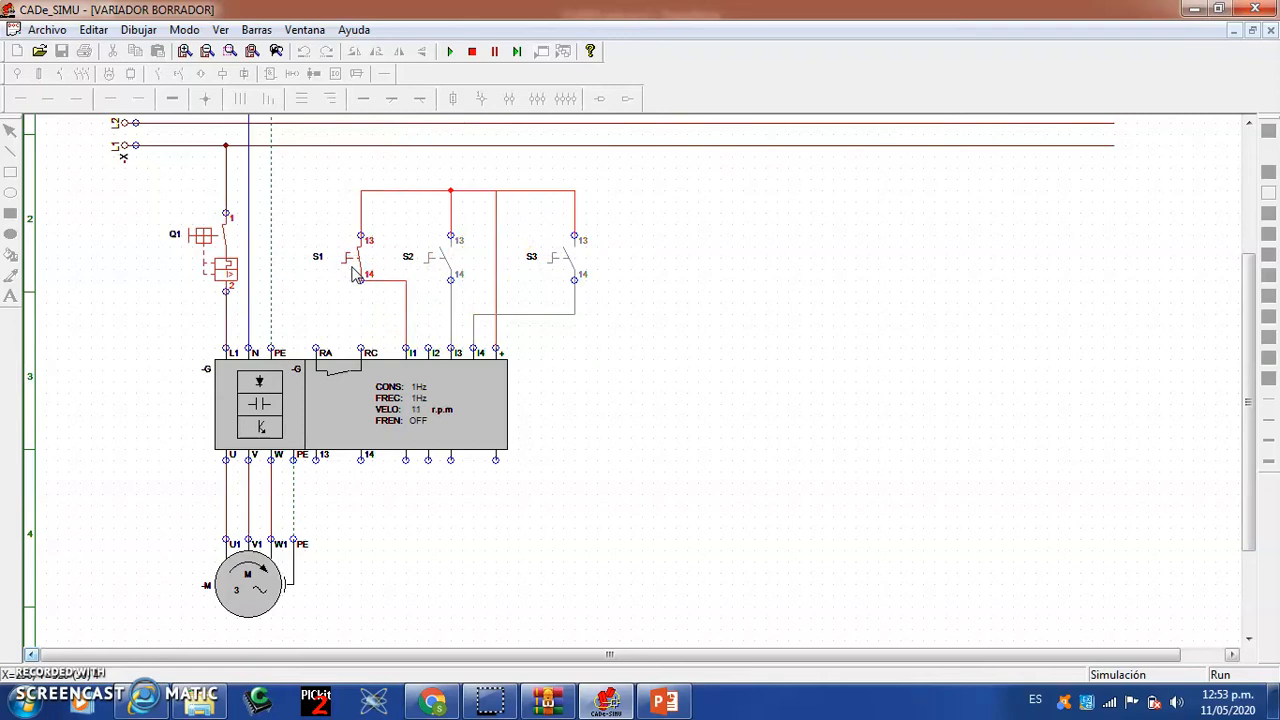
{"action": "left_click", "coordinate": [438, 262]}
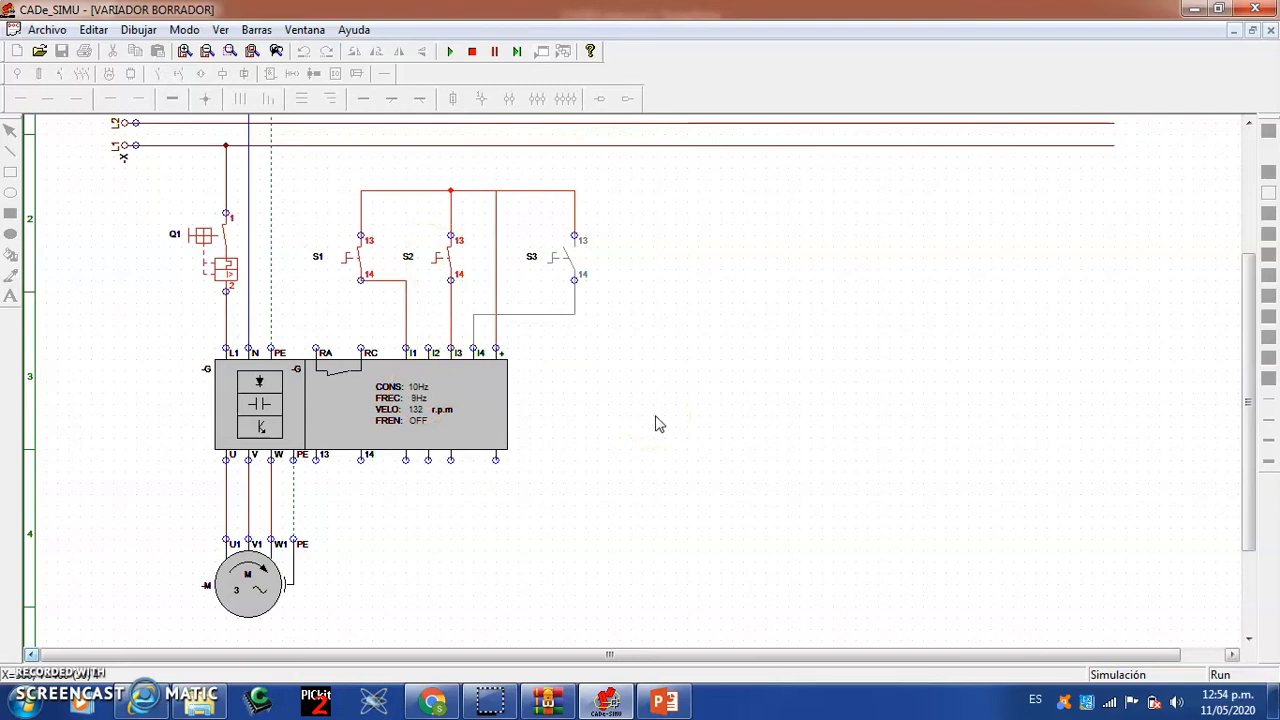
{"action": "left_click", "coordinate": [558, 262]}
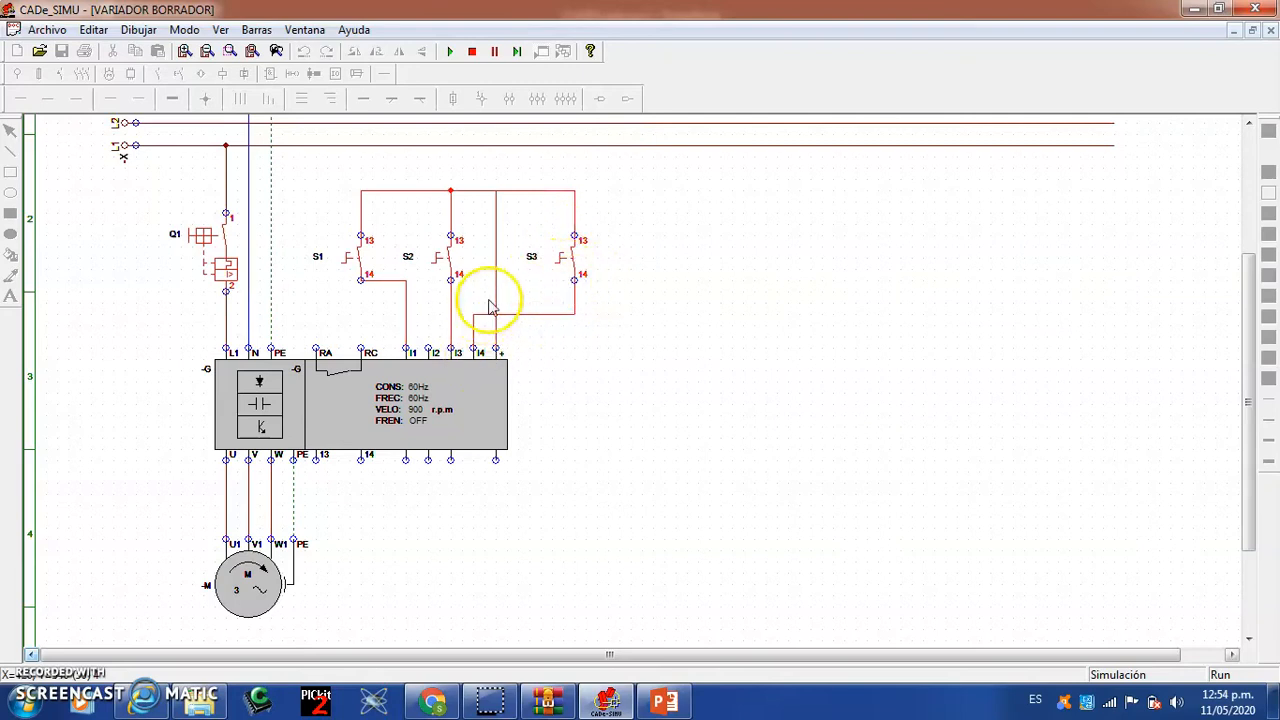
Drop to the third preset speed by opening S2, return to the fourth by closing it, and stop the motor with S1.
{"action": "left_click", "coordinate": [455, 258]}
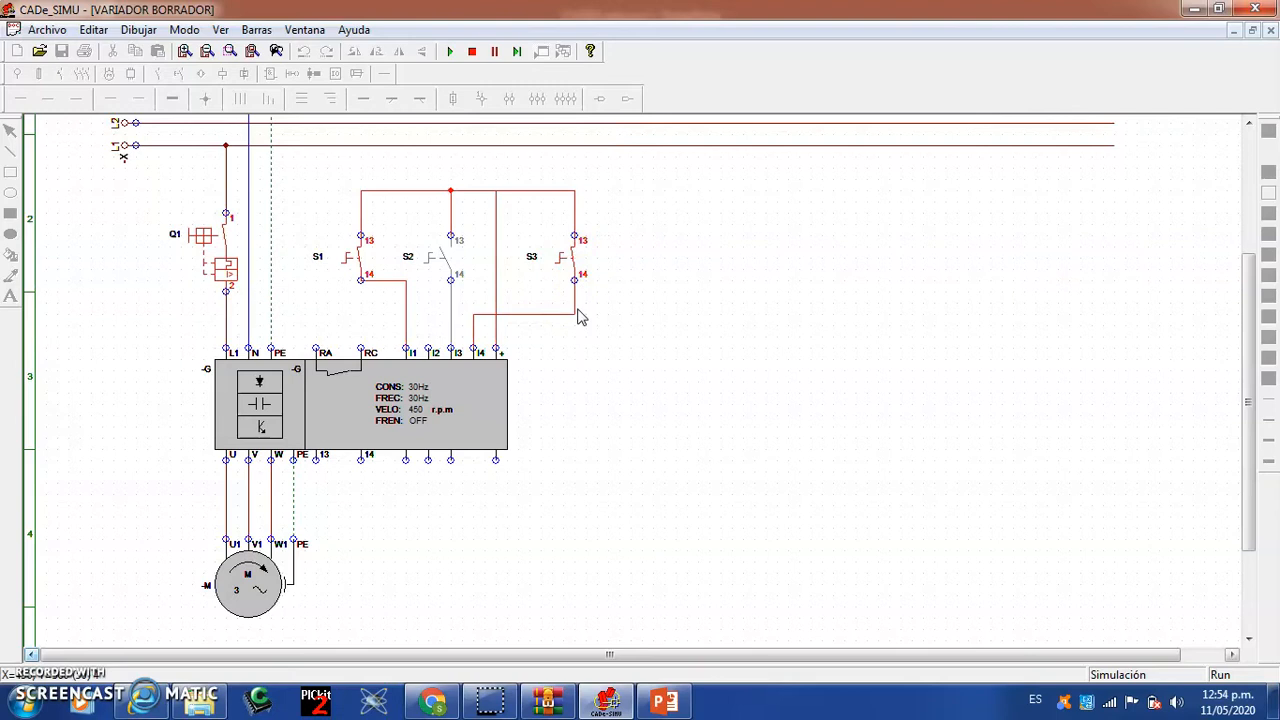
{"action": "left_click", "coordinate": [588, 285]}
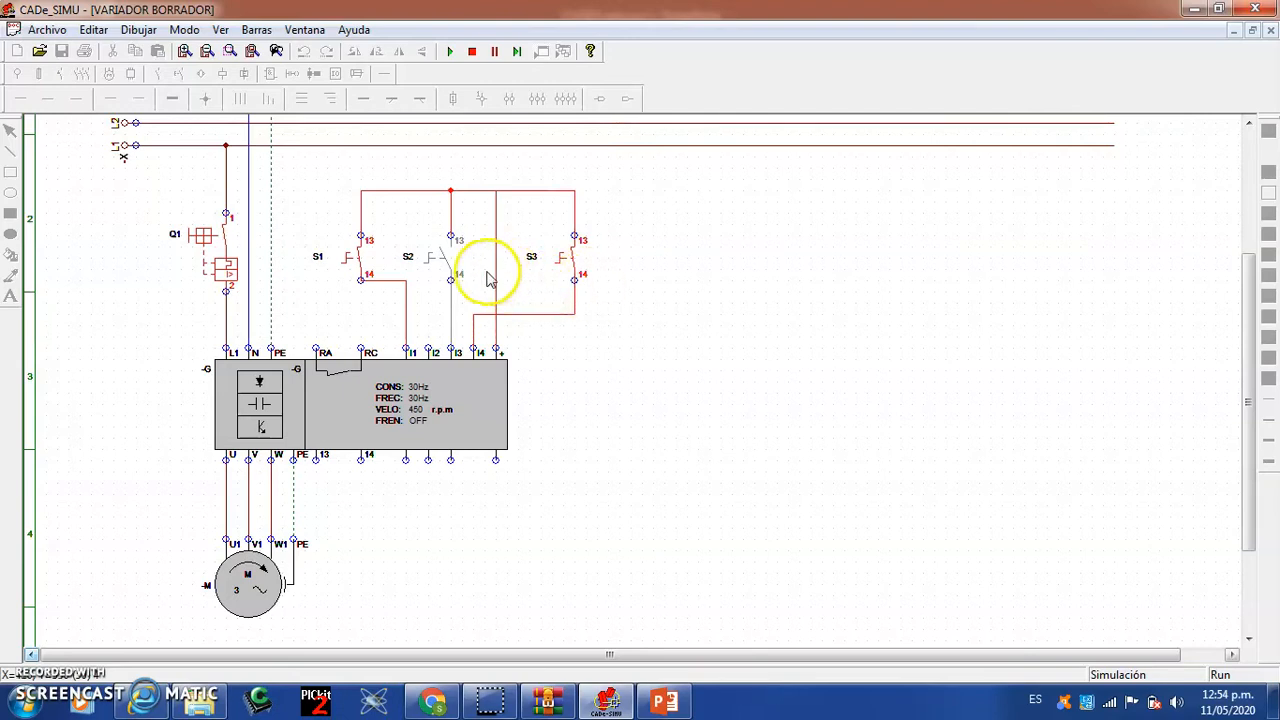
{"action": "left_click", "coordinate": [440, 262]}
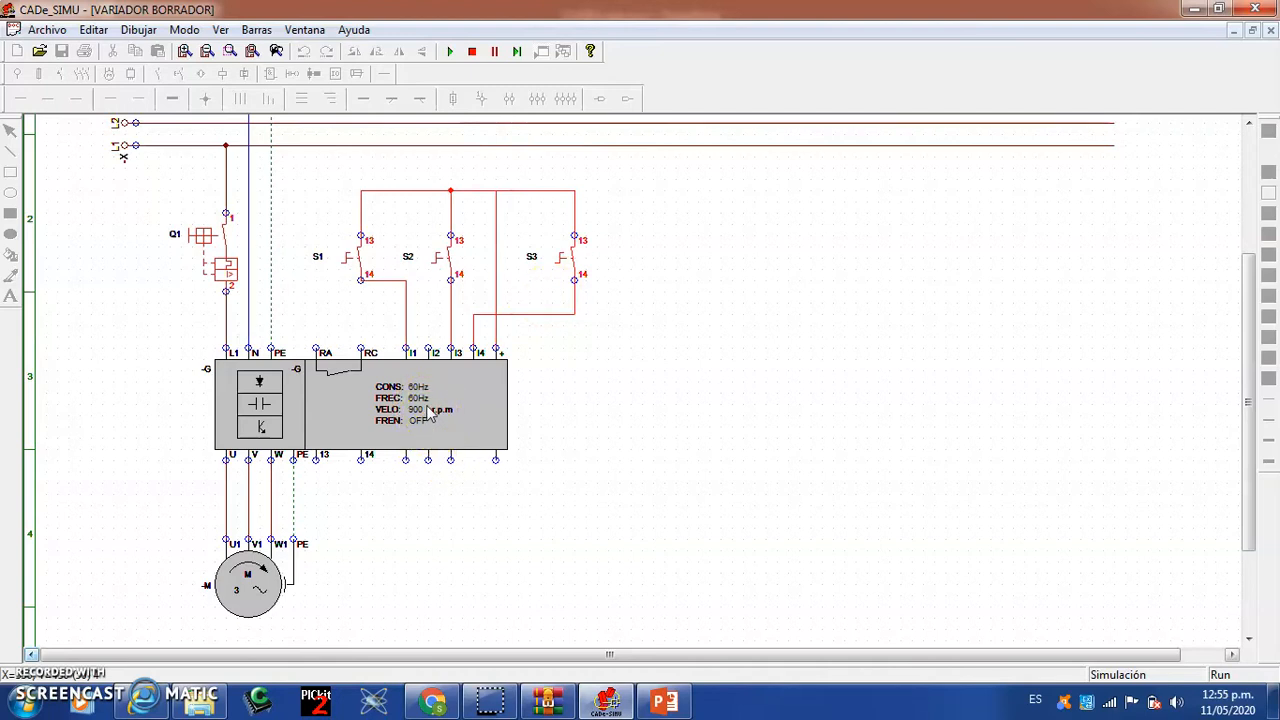
{"action": "left_click", "coordinate": [350, 260]}
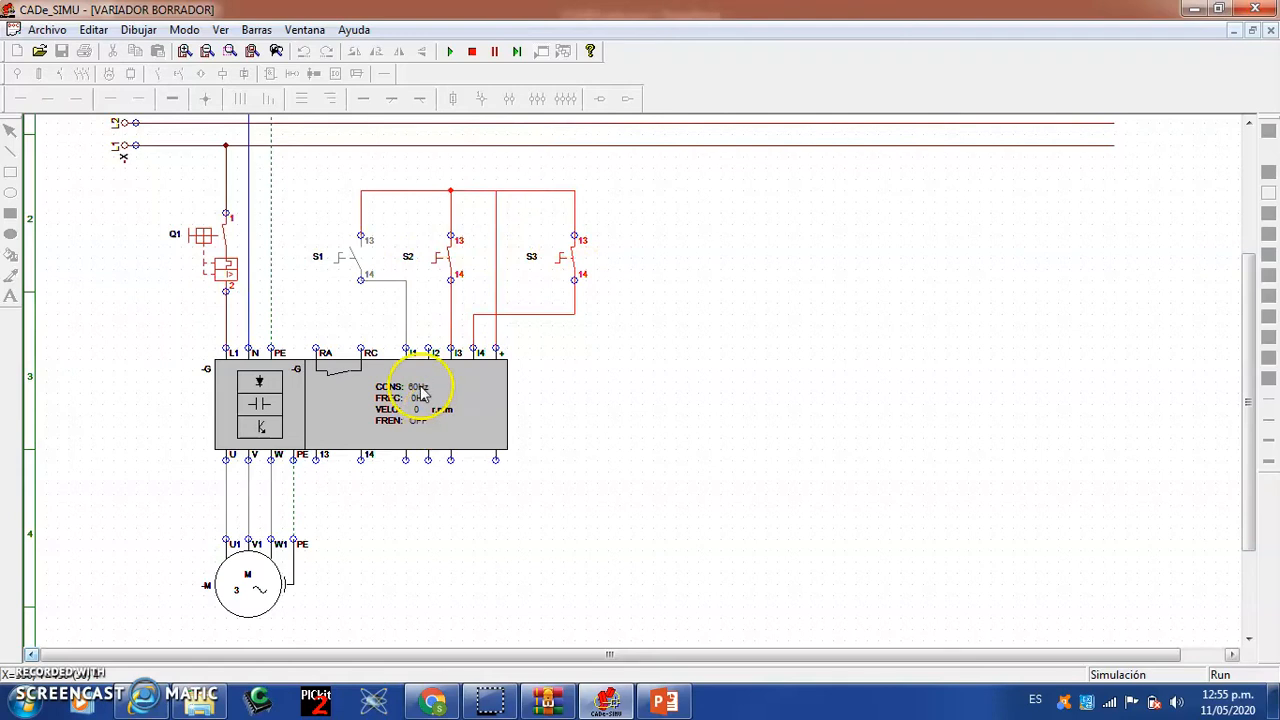
With S1 open, toggle S2 and S3 to compare the drive's frequency setpoint for each switch combination.
{"action": "left_click", "coordinate": [434, 267]}
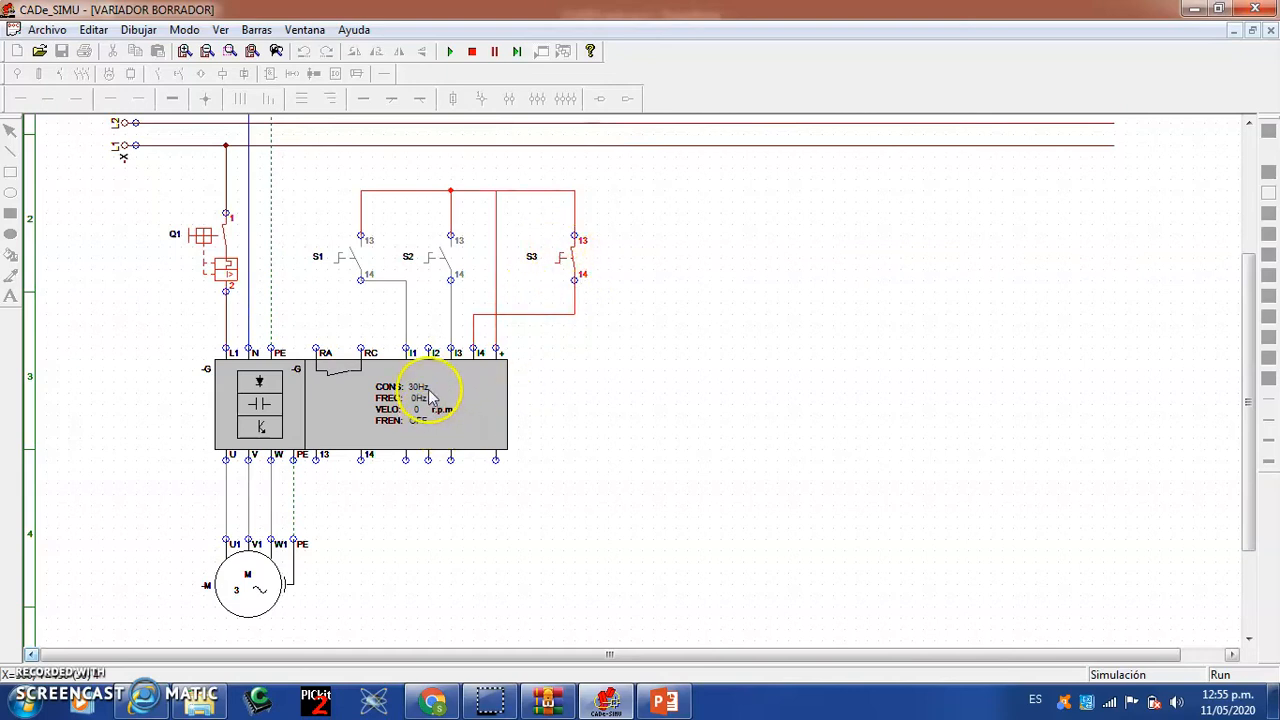
{"action": "left_click", "coordinate": [567, 270]}
{"action": "left_click", "coordinate": [422, 270]}
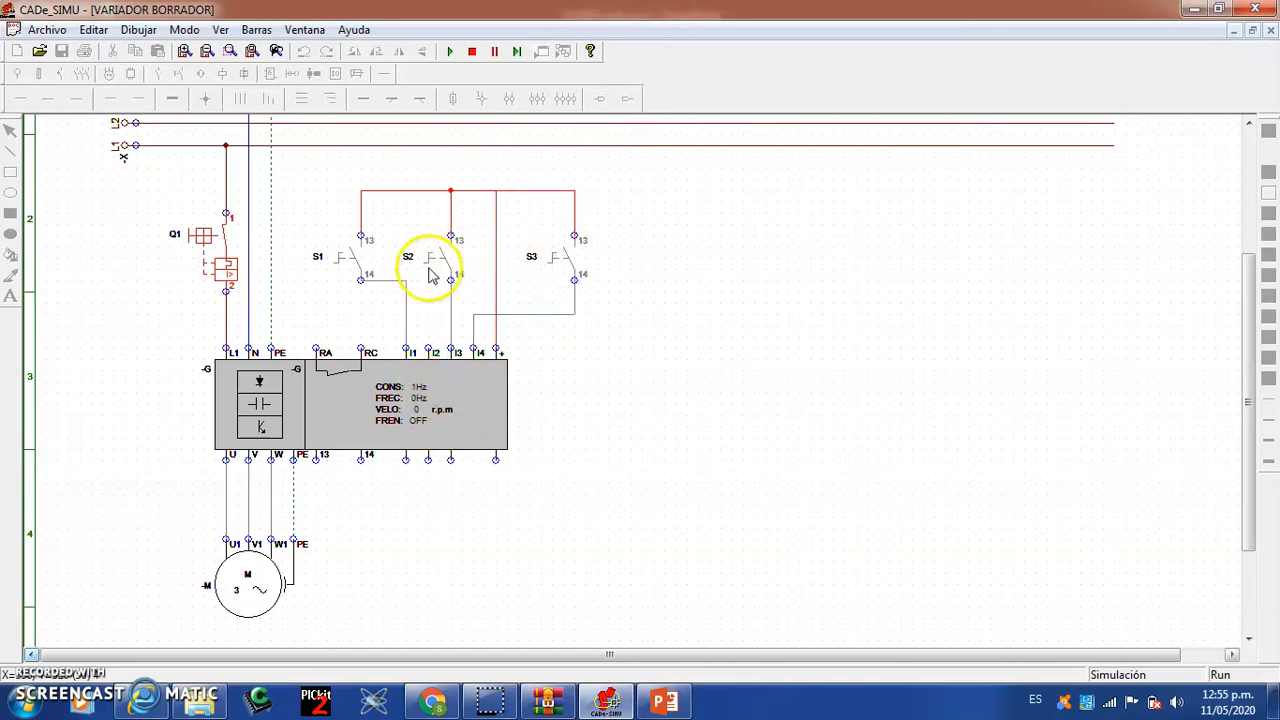
{"action": "left_click", "coordinate": [558, 262]}
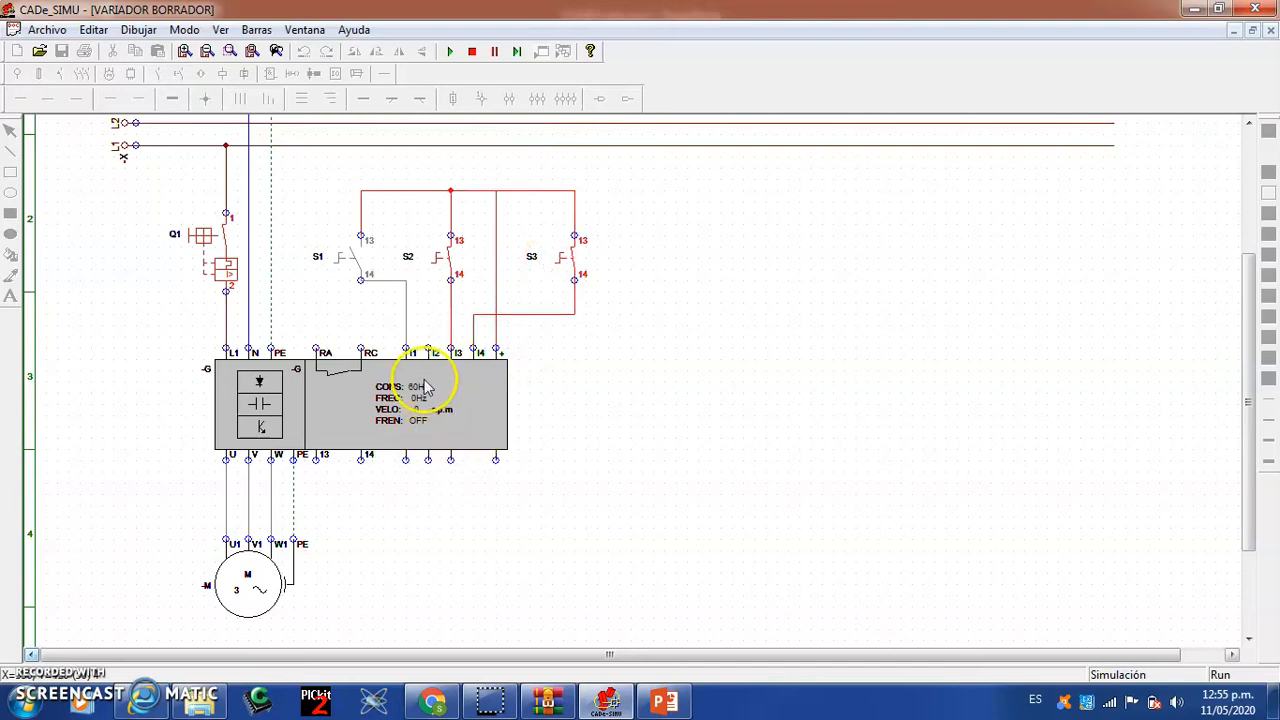
{"action": "left_click", "coordinate": [563, 263]}
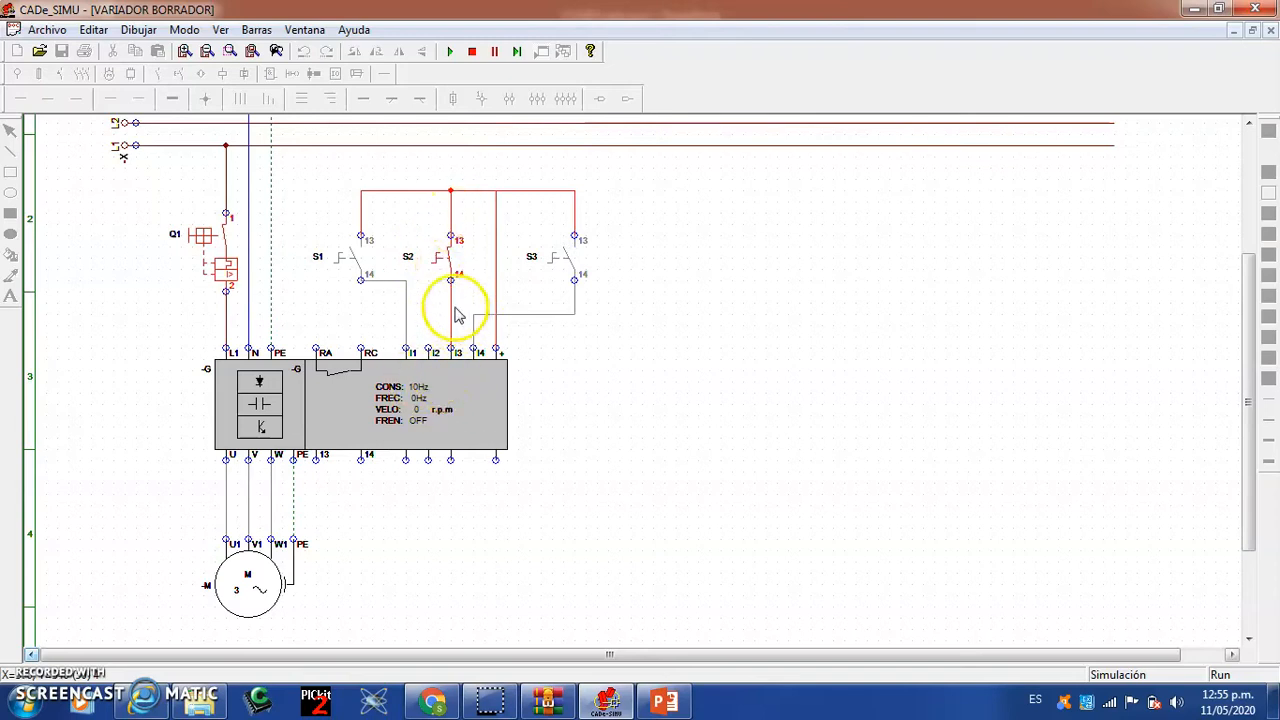
{"action": "left_click", "coordinate": [560, 263]}
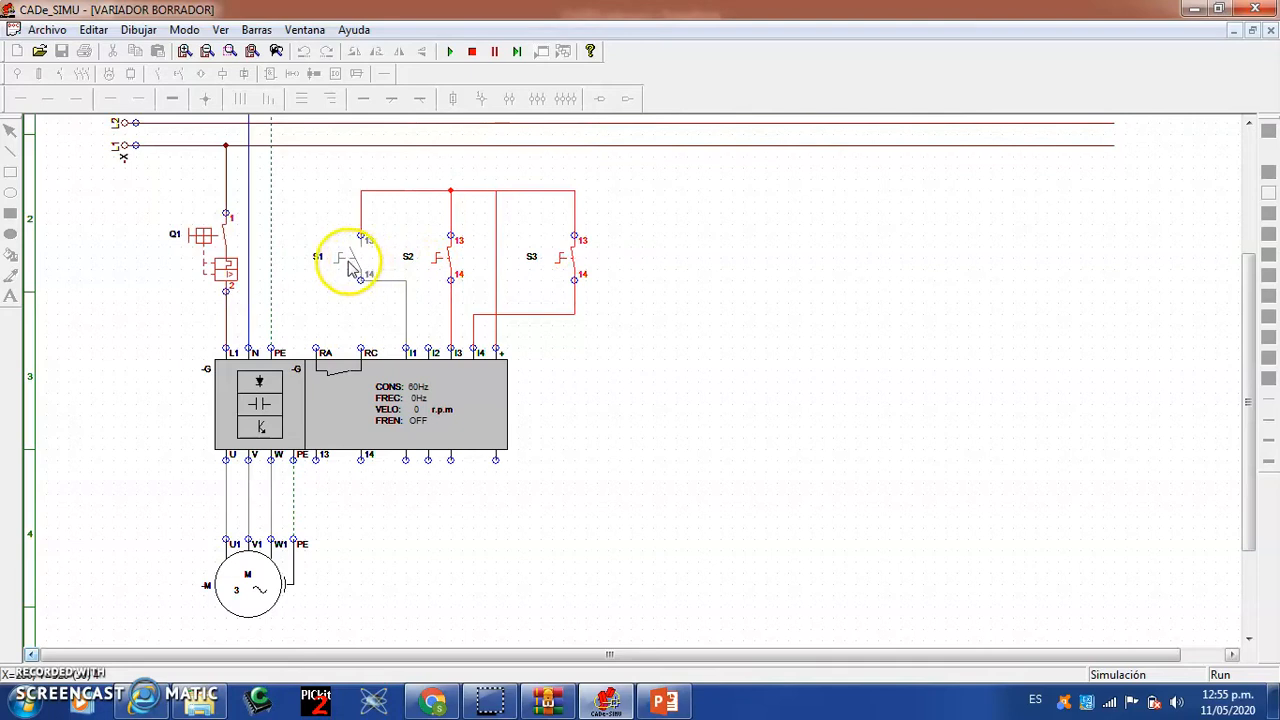
{"action": "left_click", "coordinate": [553, 262]}
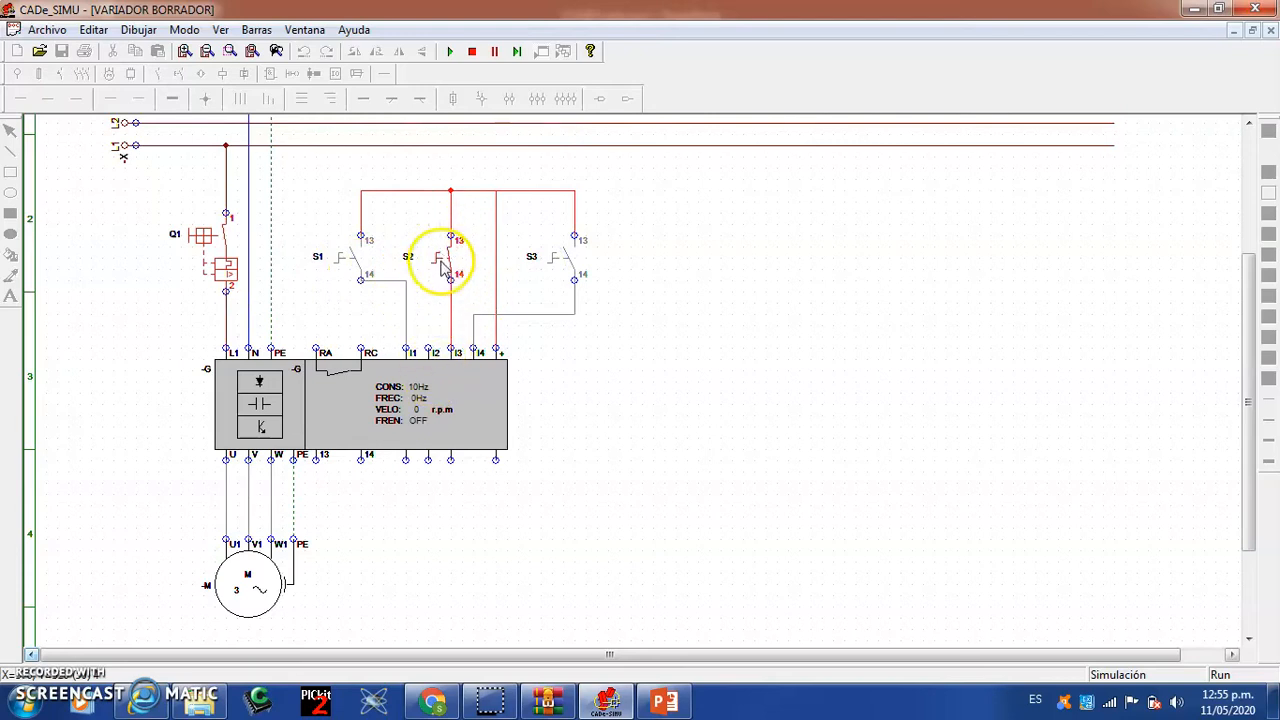
{"action": "left_click", "coordinate": [552, 262]}
{"action": "left_click", "coordinate": [400, 412]}
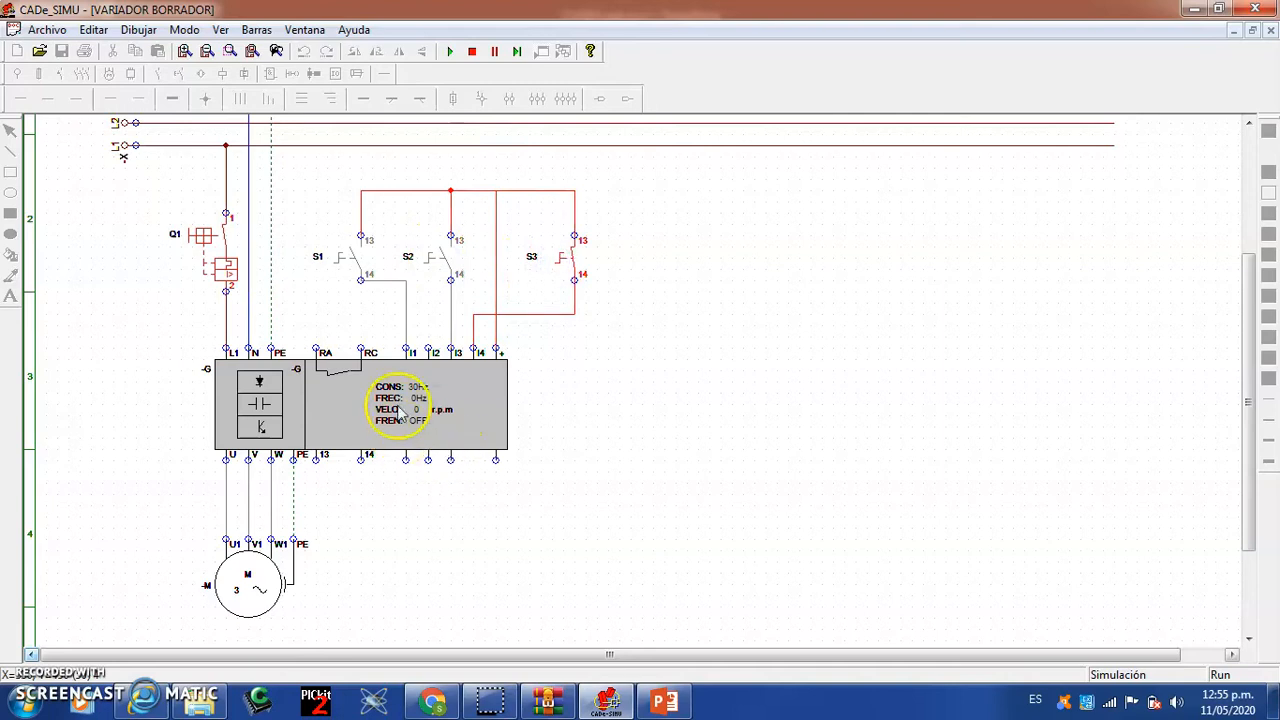
Close S2 alongside S3 to select the fourth preset speed, then run and stop the motor with S1.
{"action": "left_click", "coordinate": [441, 257]}
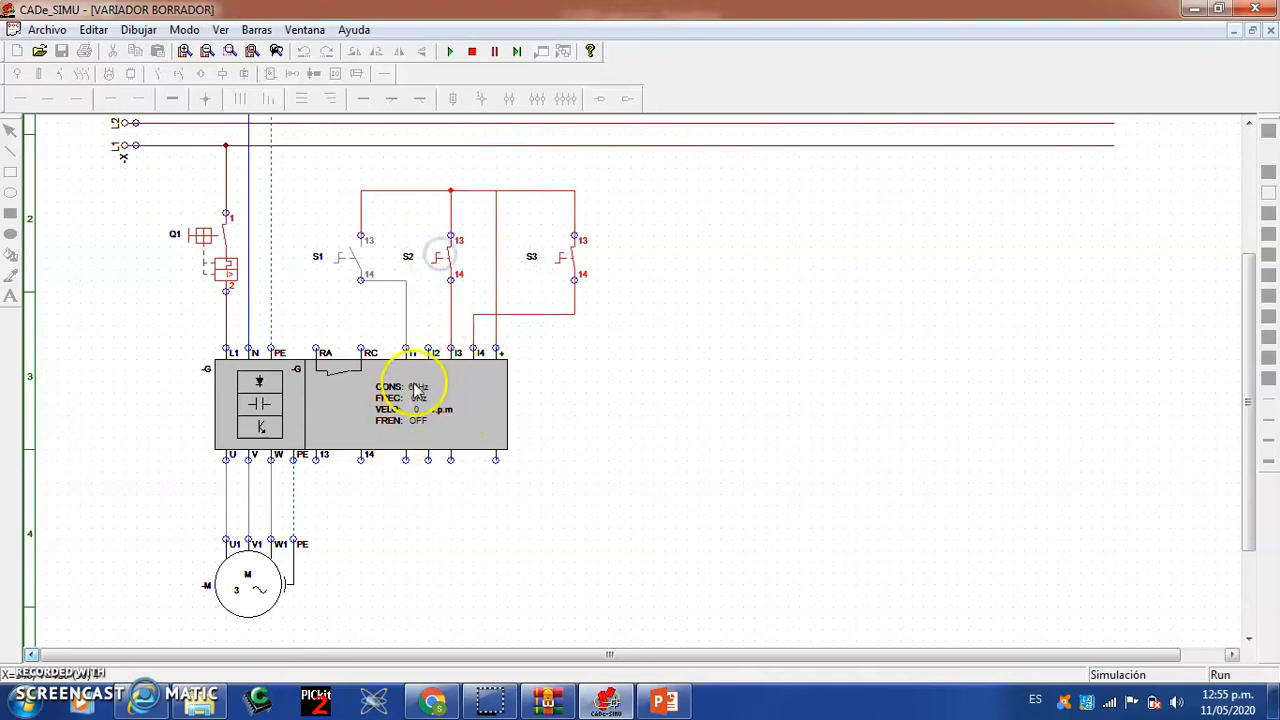
{"action": "left_click", "coordinate": [345, 263]}
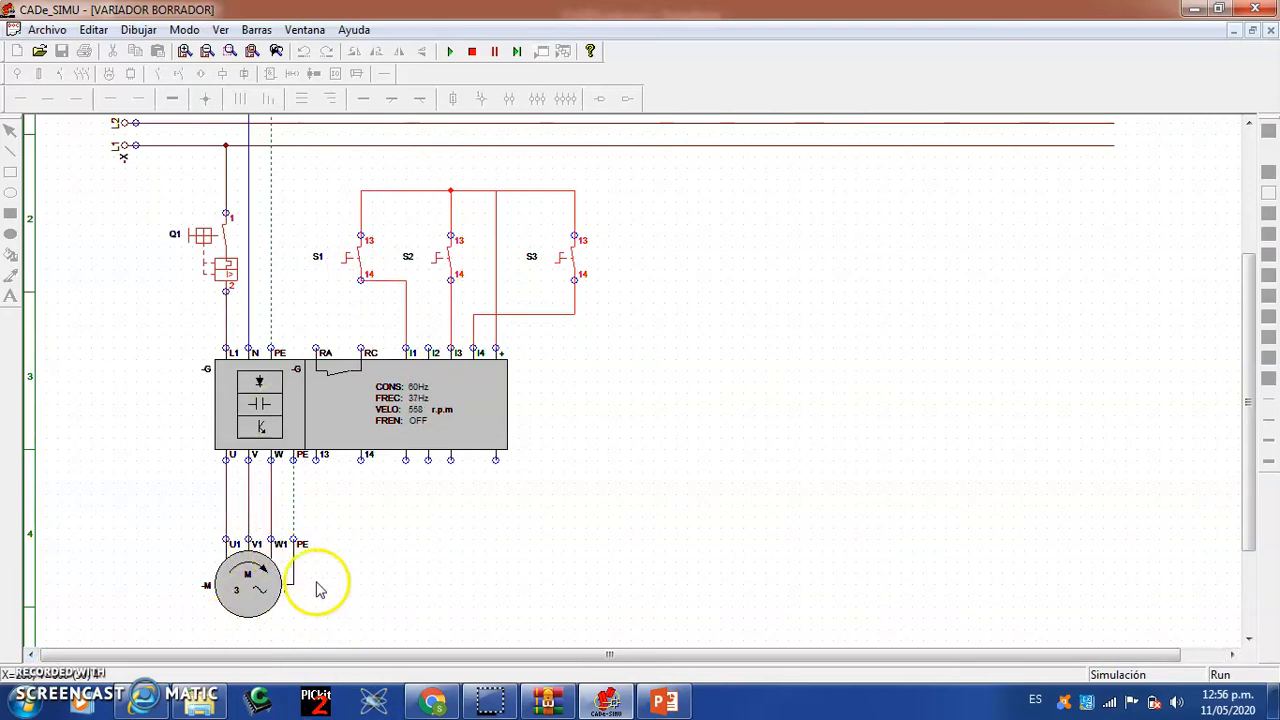
{"action": "left_click", "coordinate": [357, 262]}
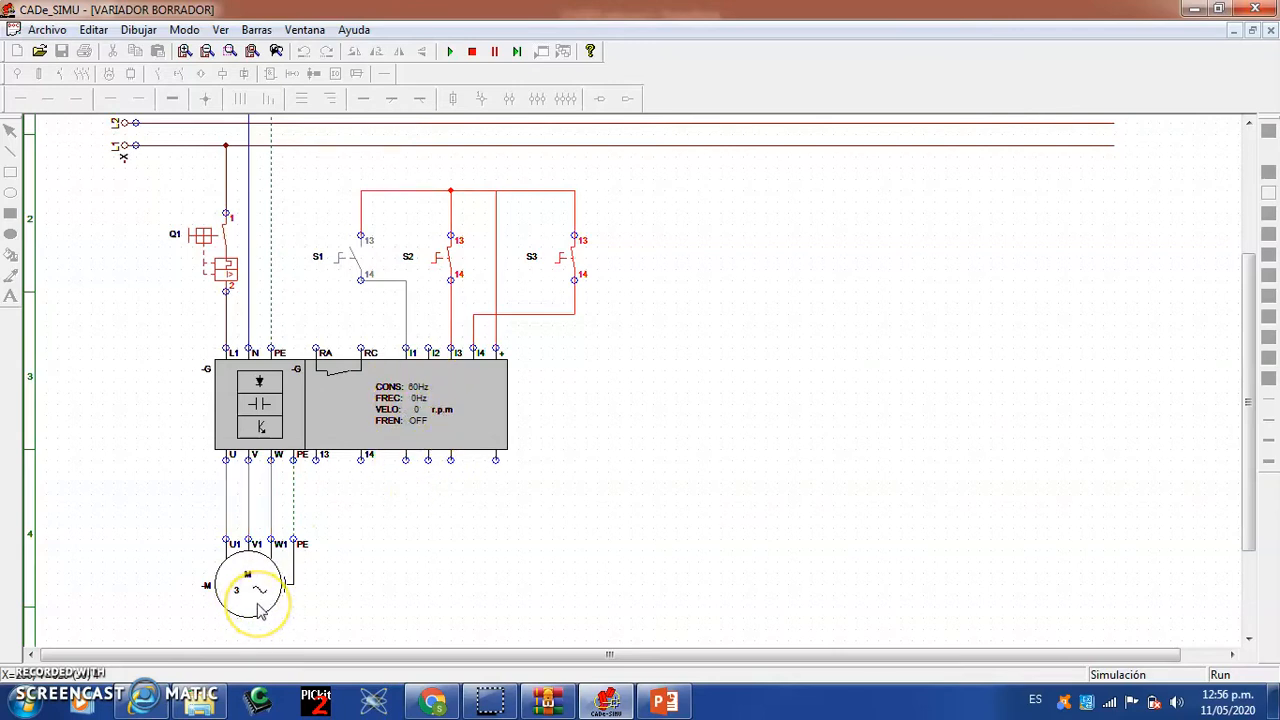
Stop the simulation and set the drive's deceleration ramp time to 0 seconds.
{"action": "left_click", "coordinate": [474, 51]}
{"action": "double_click", "coordinate": [443, 388]}
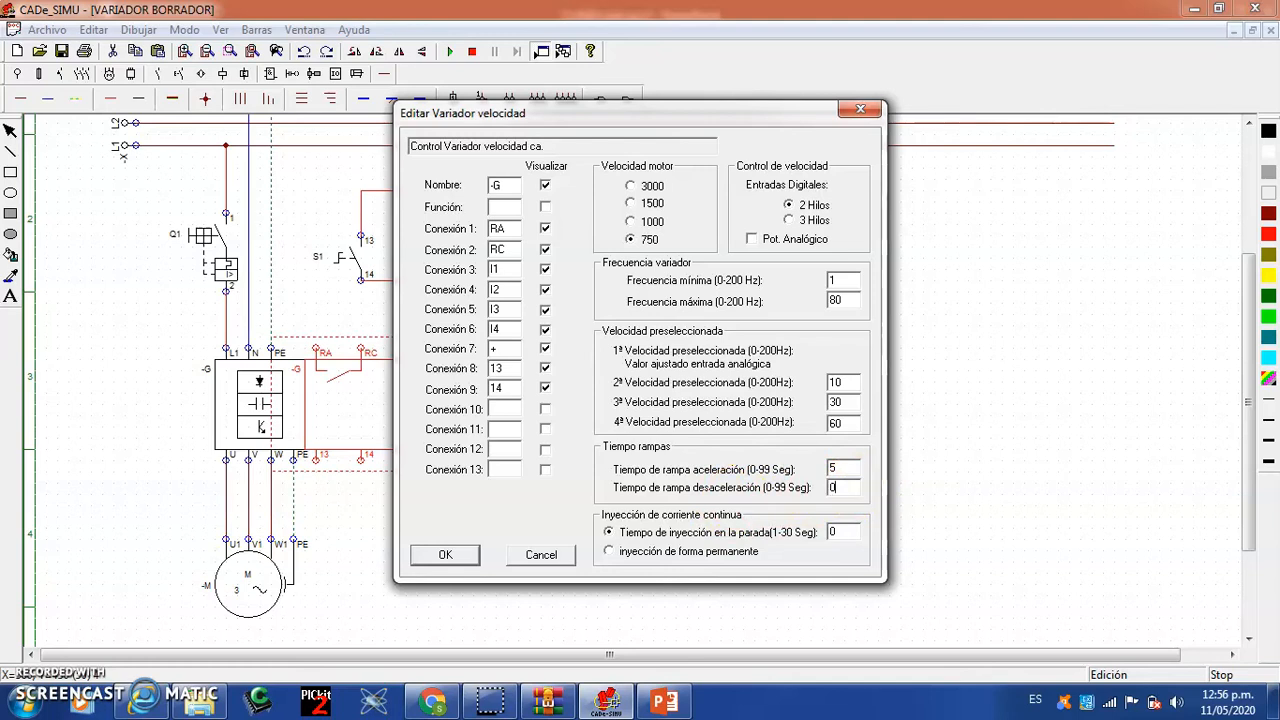
{"action": "left_click", "coordinate": [476, 564]}
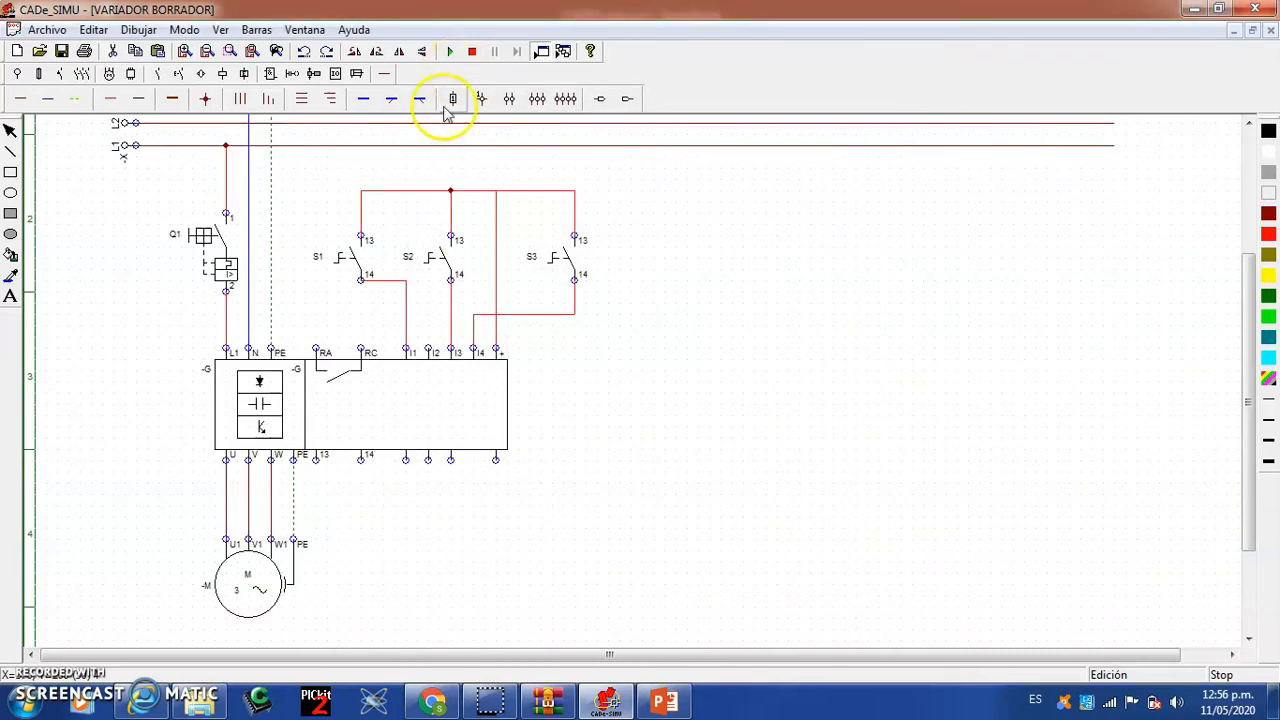
Restart the simulation, close Q1, and use S1, S2 and S3 to test stopping from the third and fourth preset speeds.
{"action": "left_click", "coordinate": [450, 51]}
{"action": "left_click", "coordinate": [200, 236]}
{"action": "left_click", "coordinate": [346, 260]}
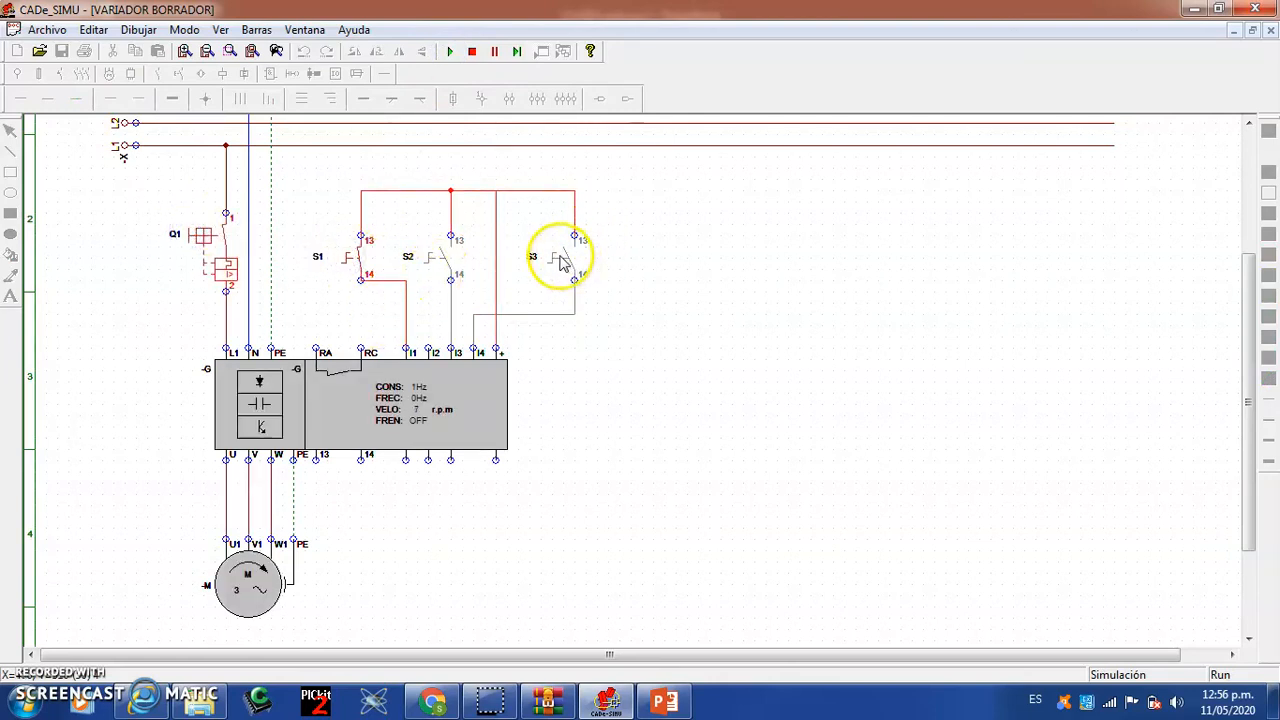
{"action": "left_click", "coordinate": [561, 260]}
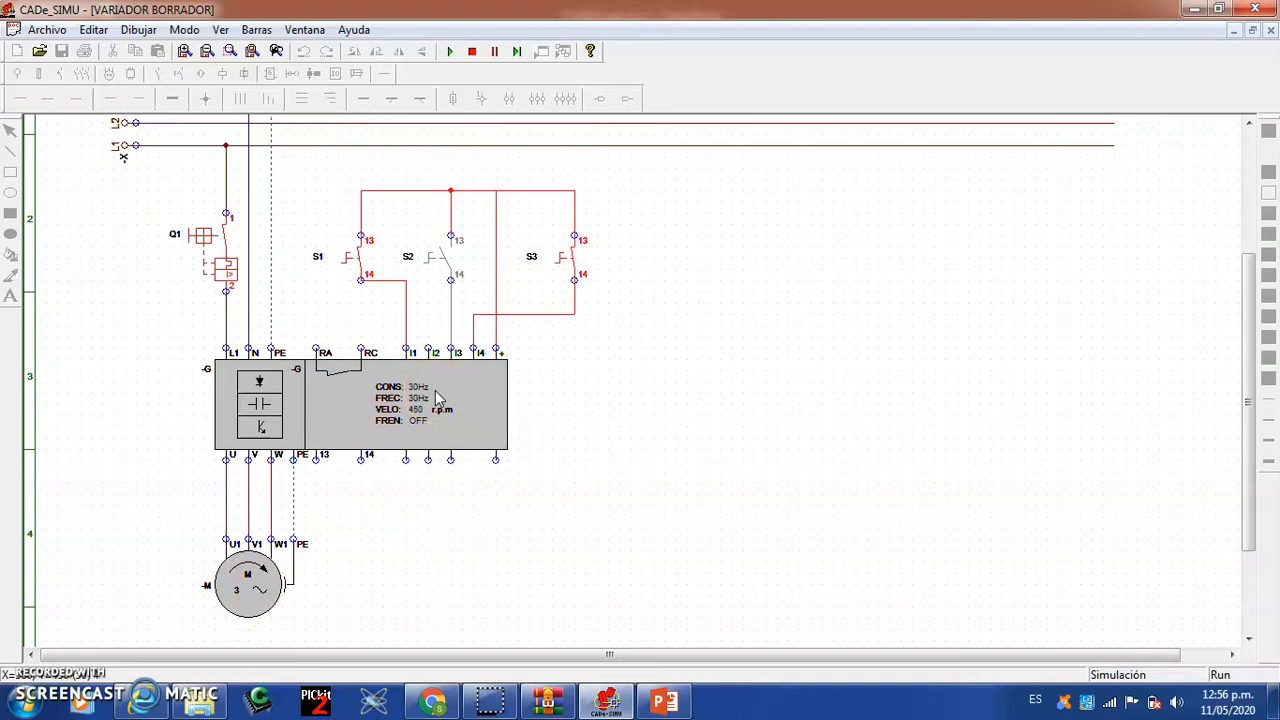
{"action": "left_click", "coordinate": [353, 264]}
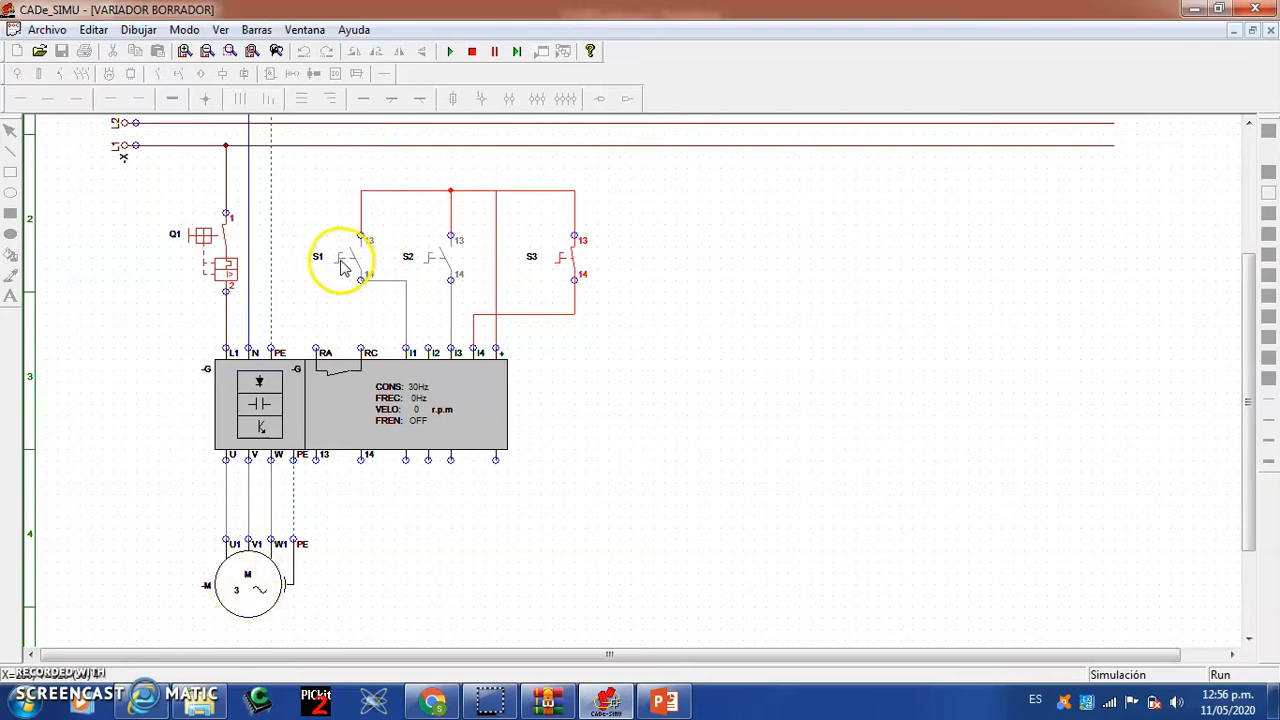
{"action": "left_click", "coordinate": [341, 262]}
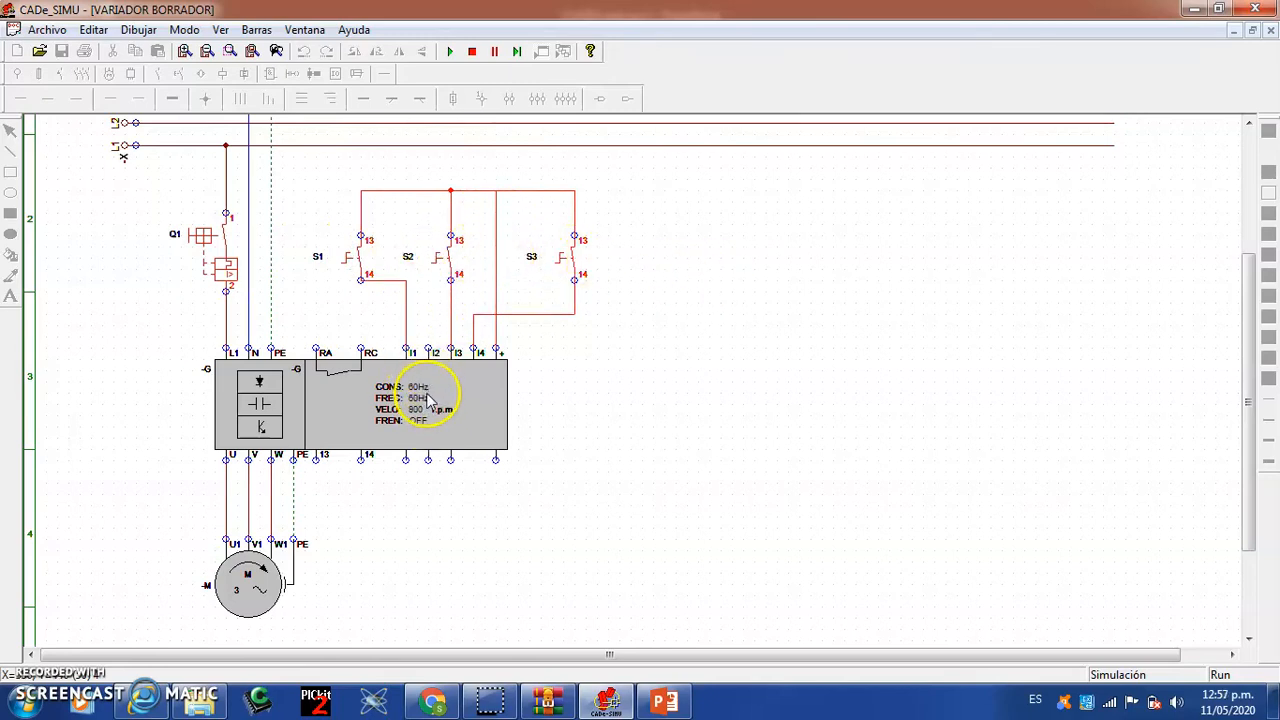
{"action": "left_click", "coordinate": [345, 264]}
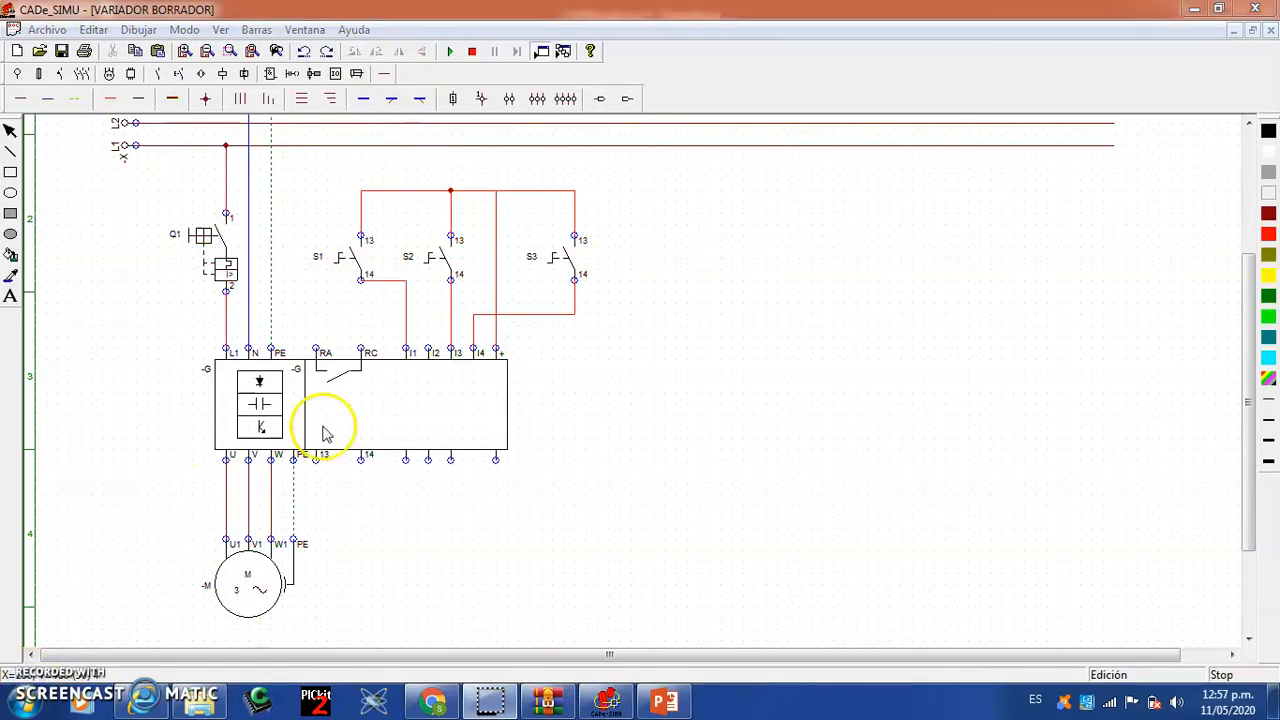
Set the drive's fourth preset speed to 100 Hz and apply the settings.
{"action": "left_click", "coordinate": [424, 400]}
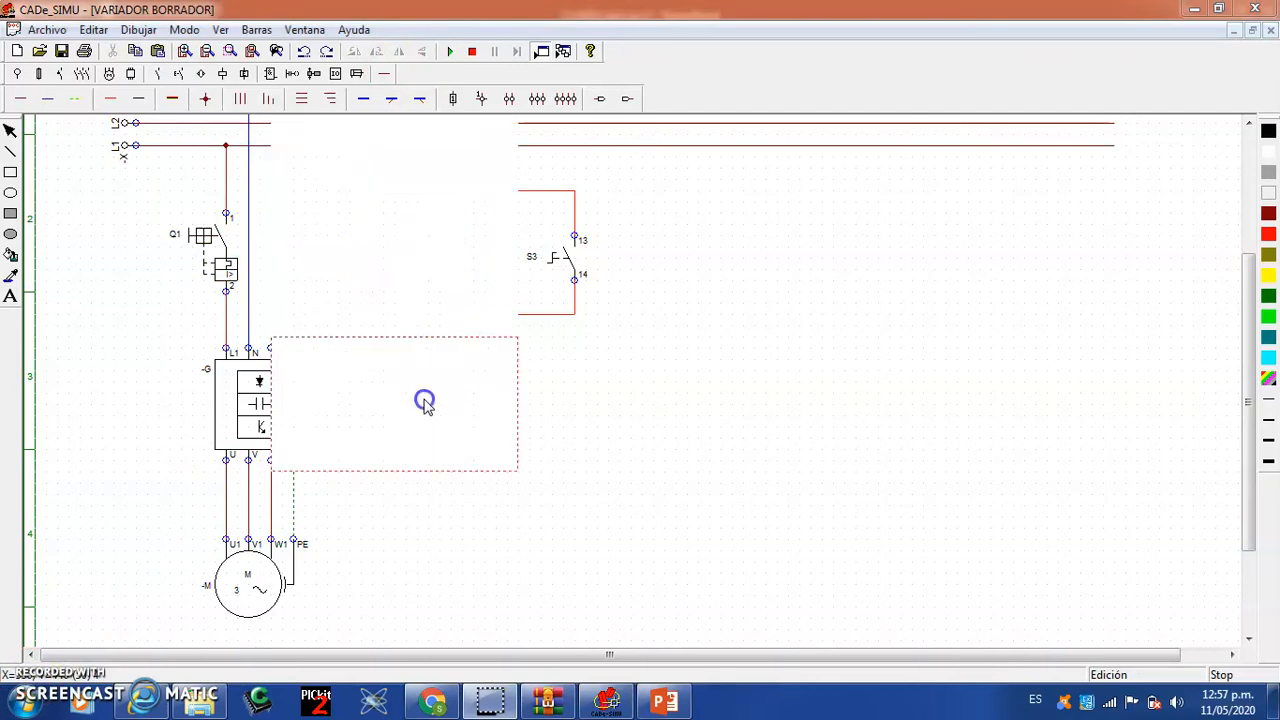
{"action": "double_click", "coordinate": [424, 401]}
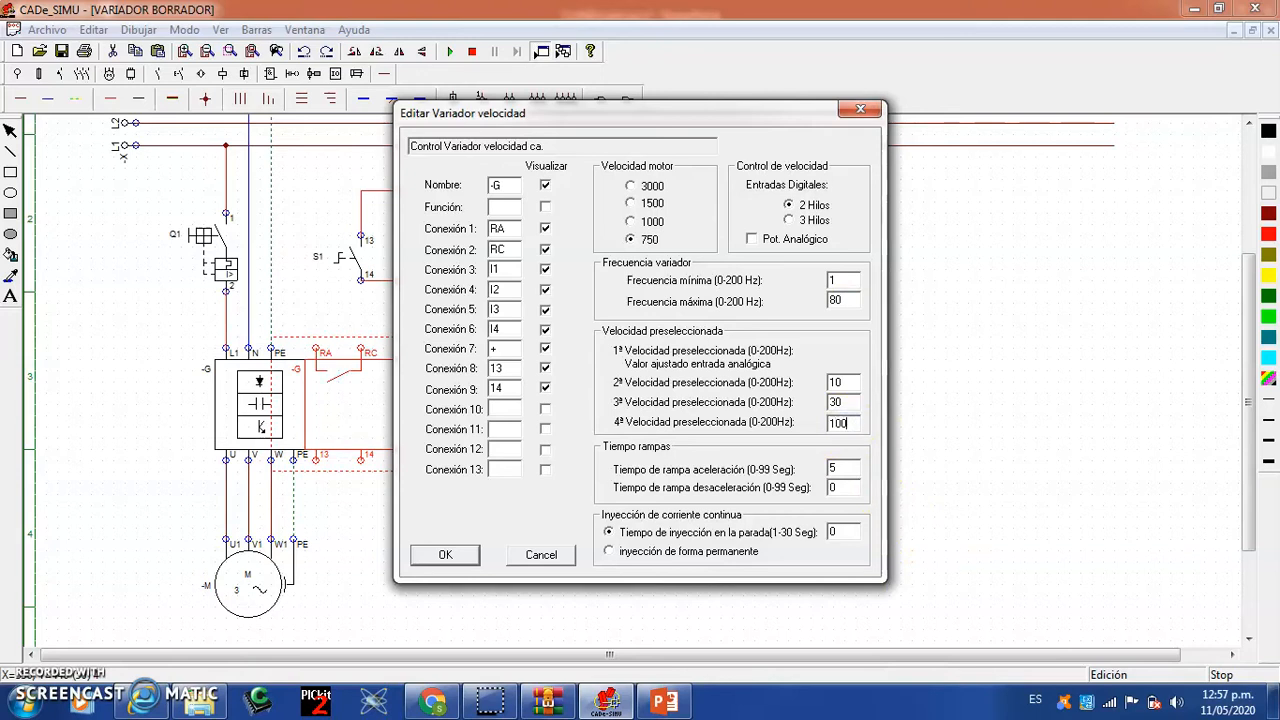
{"action": "left_click", "coordinate": [438, 555]}
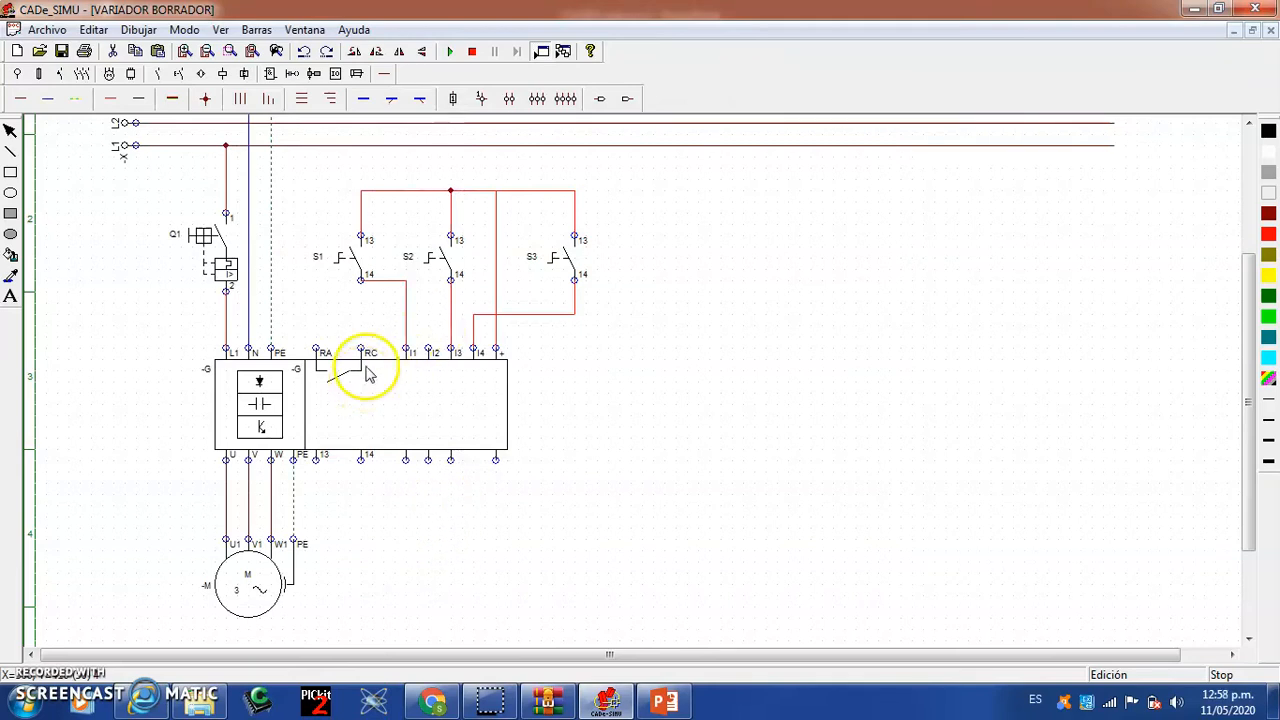
Start the simulation, close Q1, S2 and S3, and run the motor at the 100 Hz preset with S1.
{"action": "left_click", "coordinate": [450, 51]}
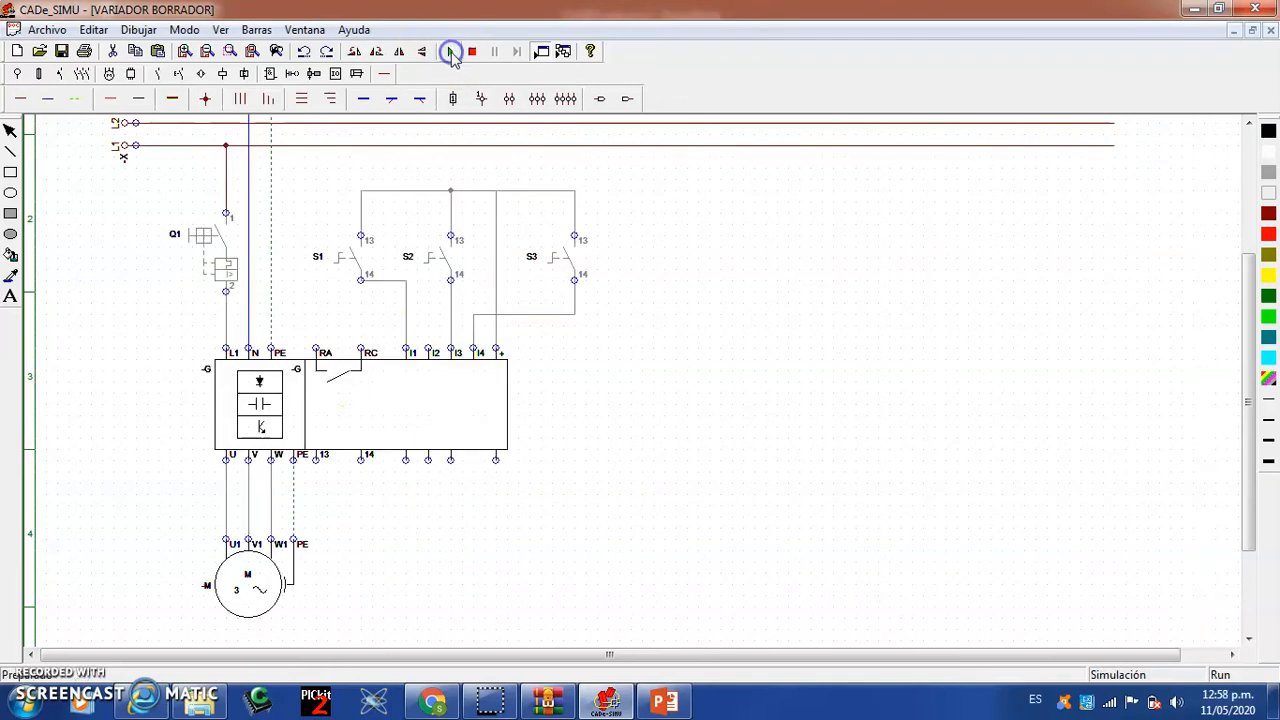
{"action": "left_click", "coordinate": [195, 240]}
{"action": "left_click", "coordinate": [437, 260]}
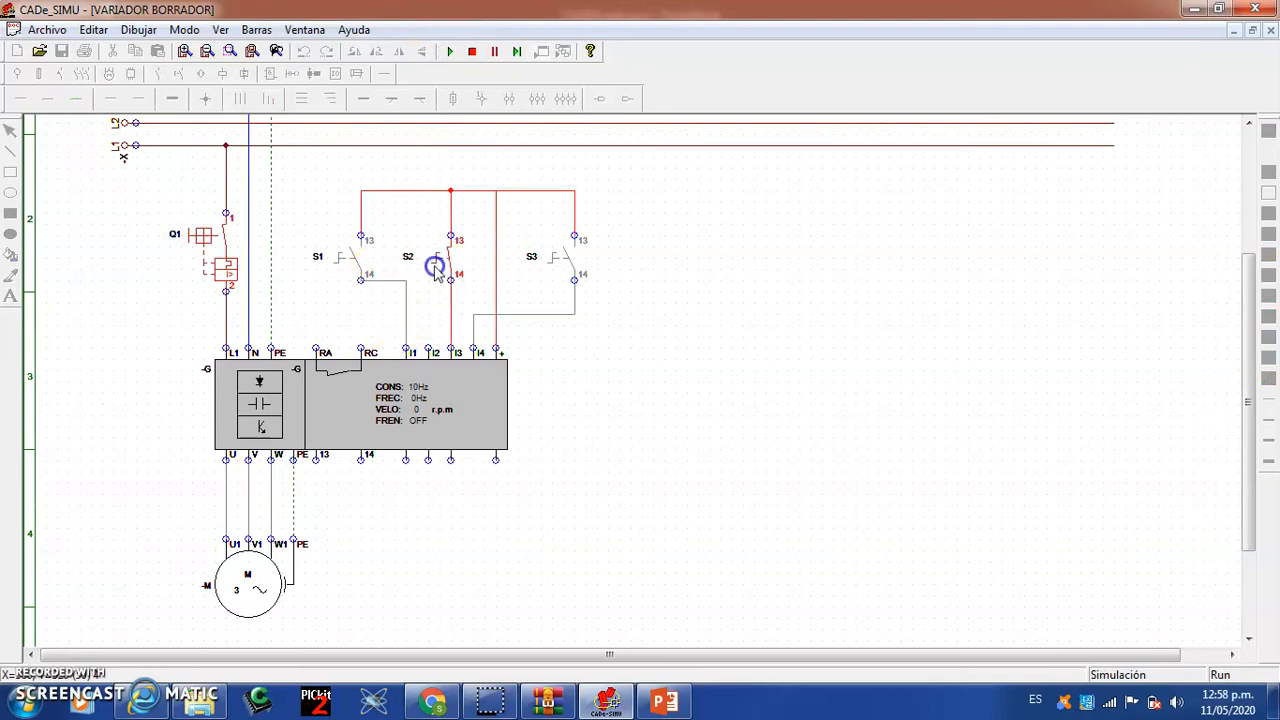
{"action": "left_click", "coordinate": [547, 260]}
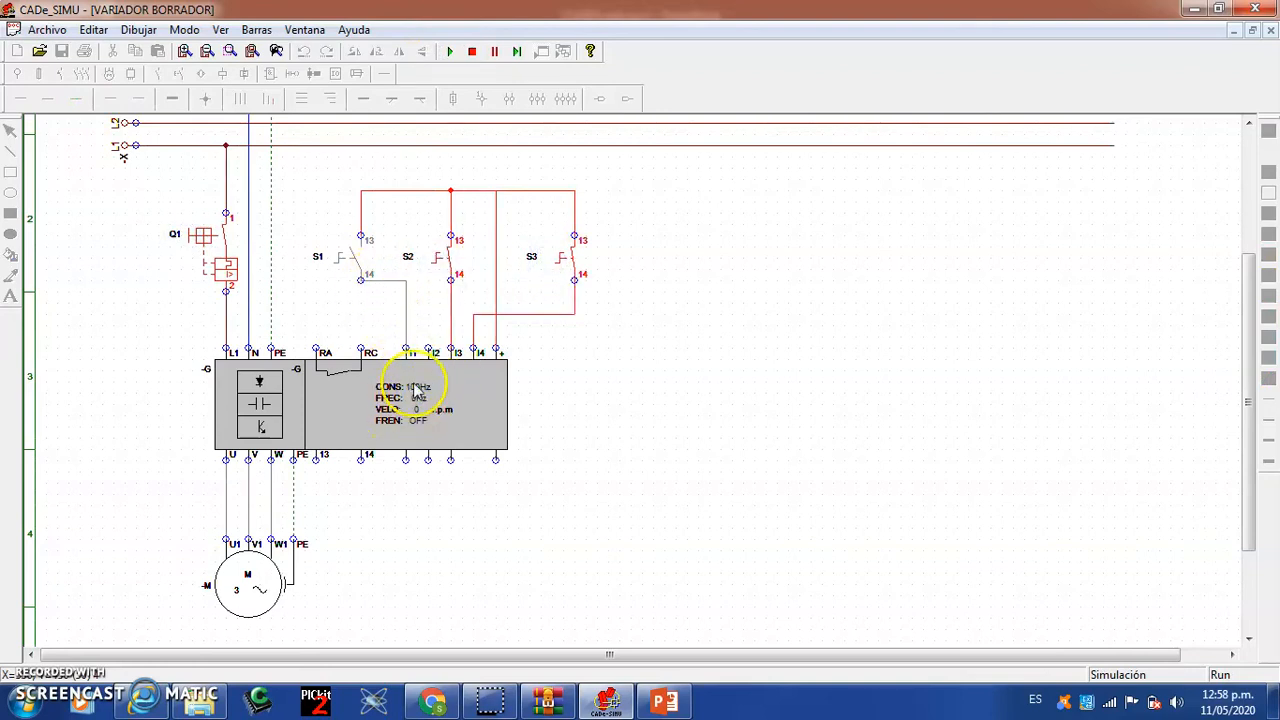
{"action": "left_click", "coordinate": [345, 260]}
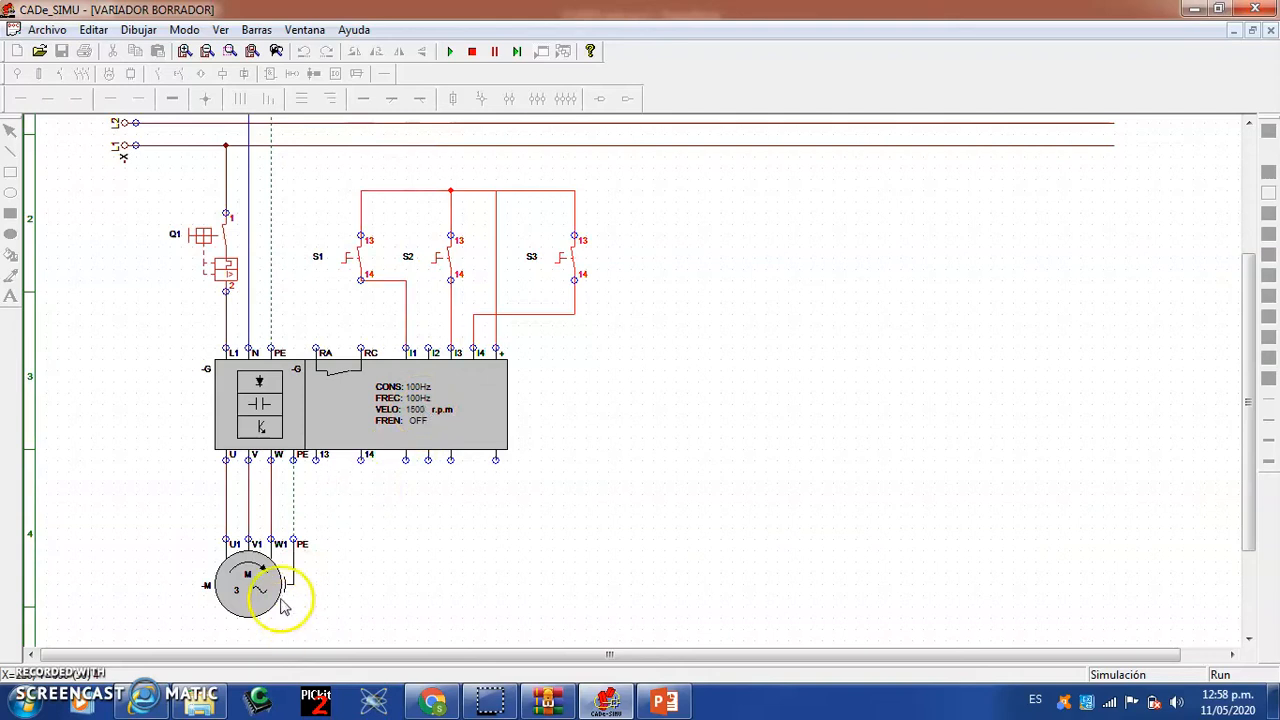
Stop the motor by opening S1, then run it up to the fourth preset speed again by closing S1.
{"action": "left_click", "coordinate": [350, 263]}
{"action": "left_click", "coordinate": [398, 414]}
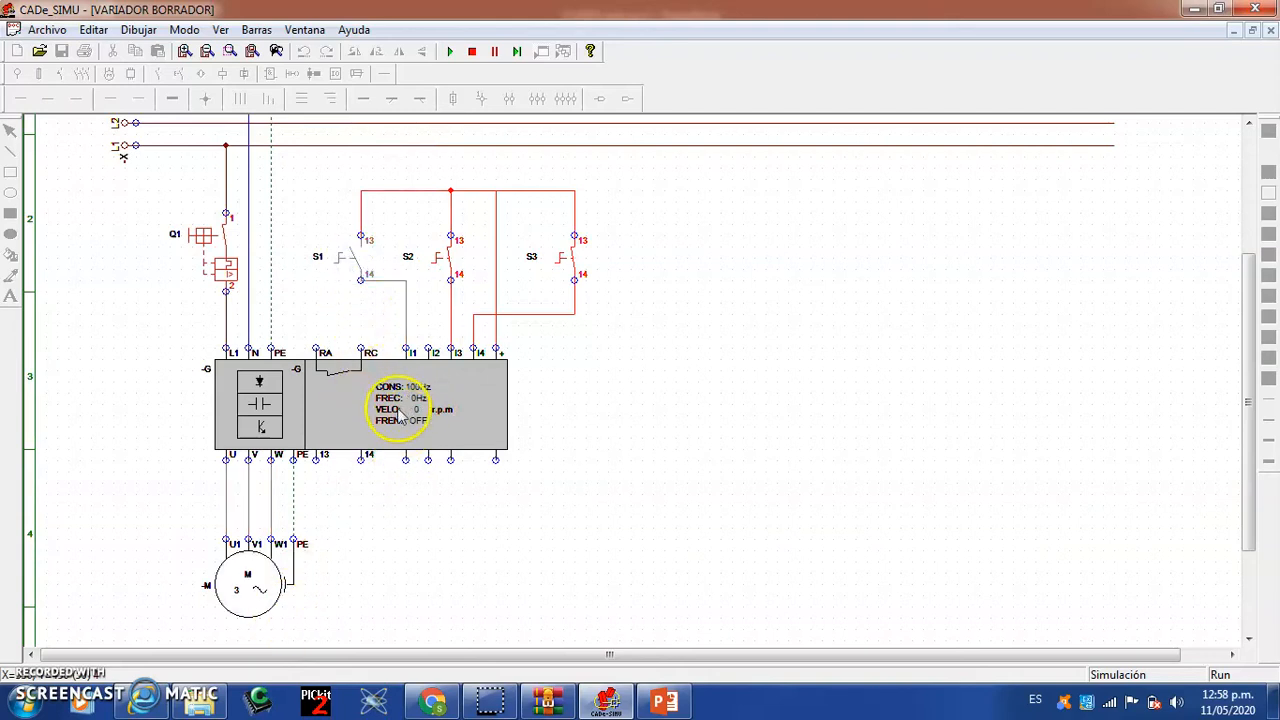
{"action": "left_click", "coordinate": [372, 253]}
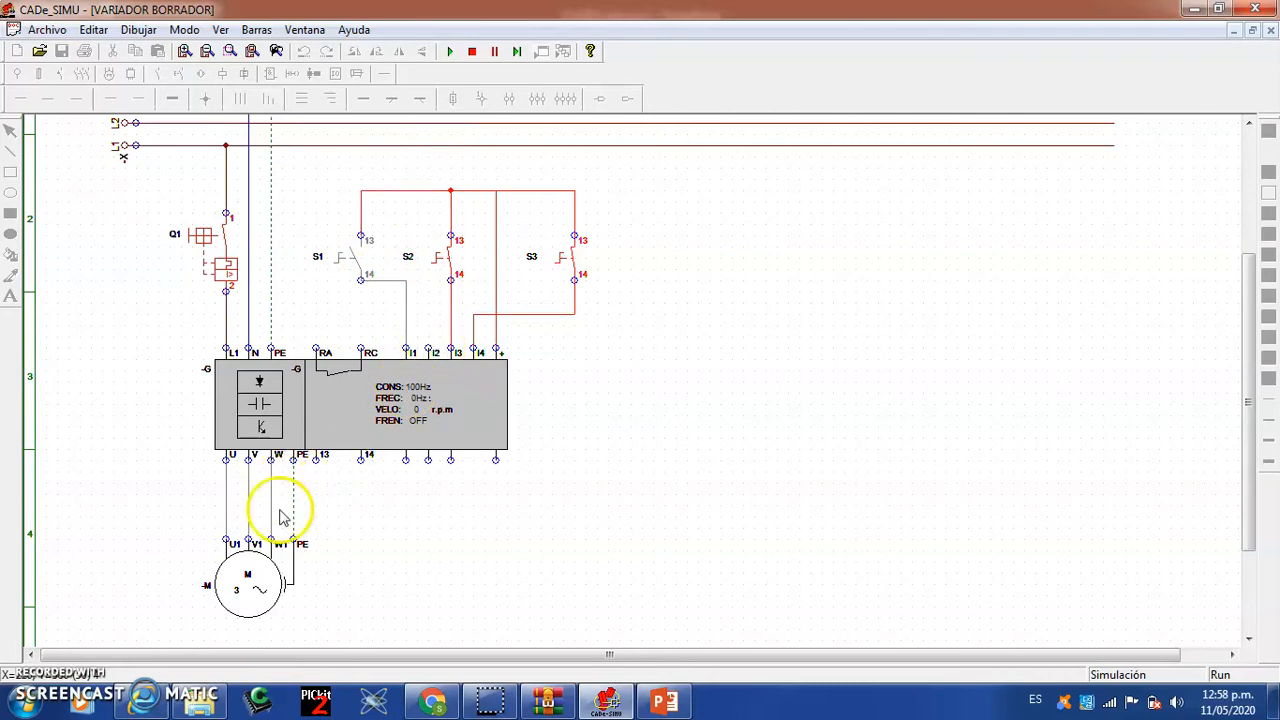
{"action": "left_click", "coordinate": [347, 266]}
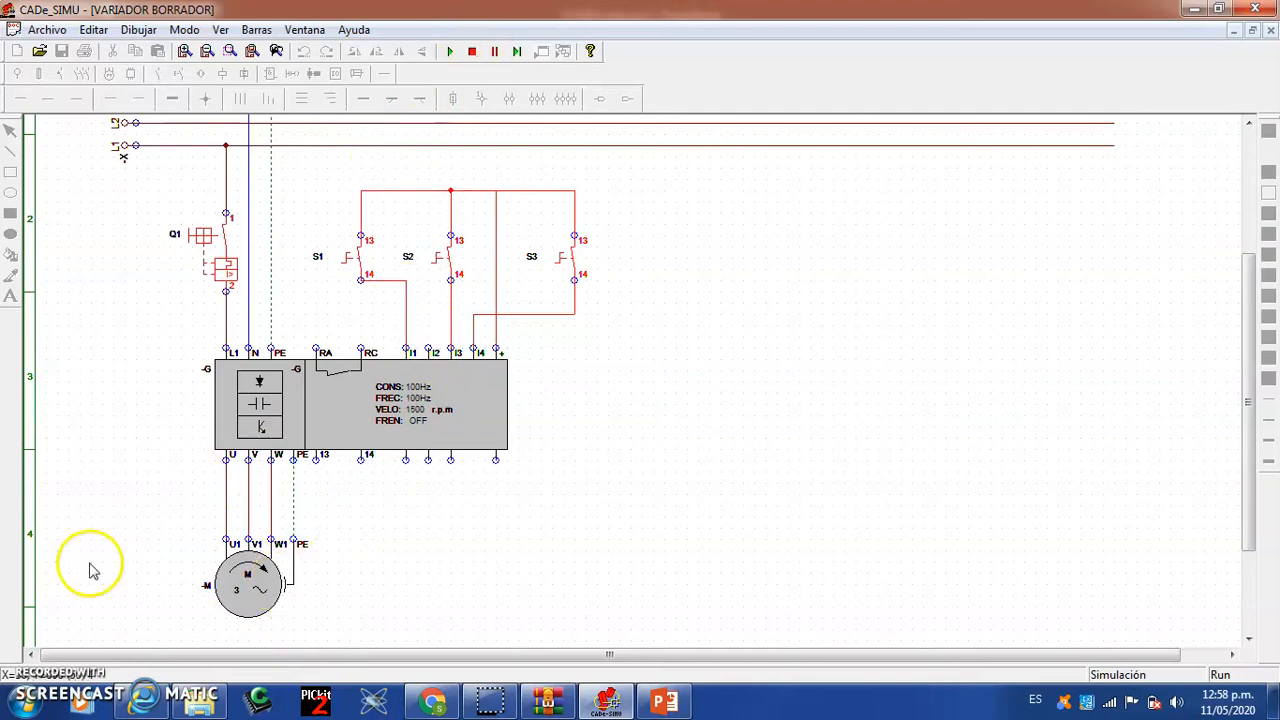
With S1 wired to input I2, close Q1, S1 and S3 in simulation and add S2 to run the motor in reverse at the preset speeds.
{"action": "left_click", "coordinate": [201, 238]}
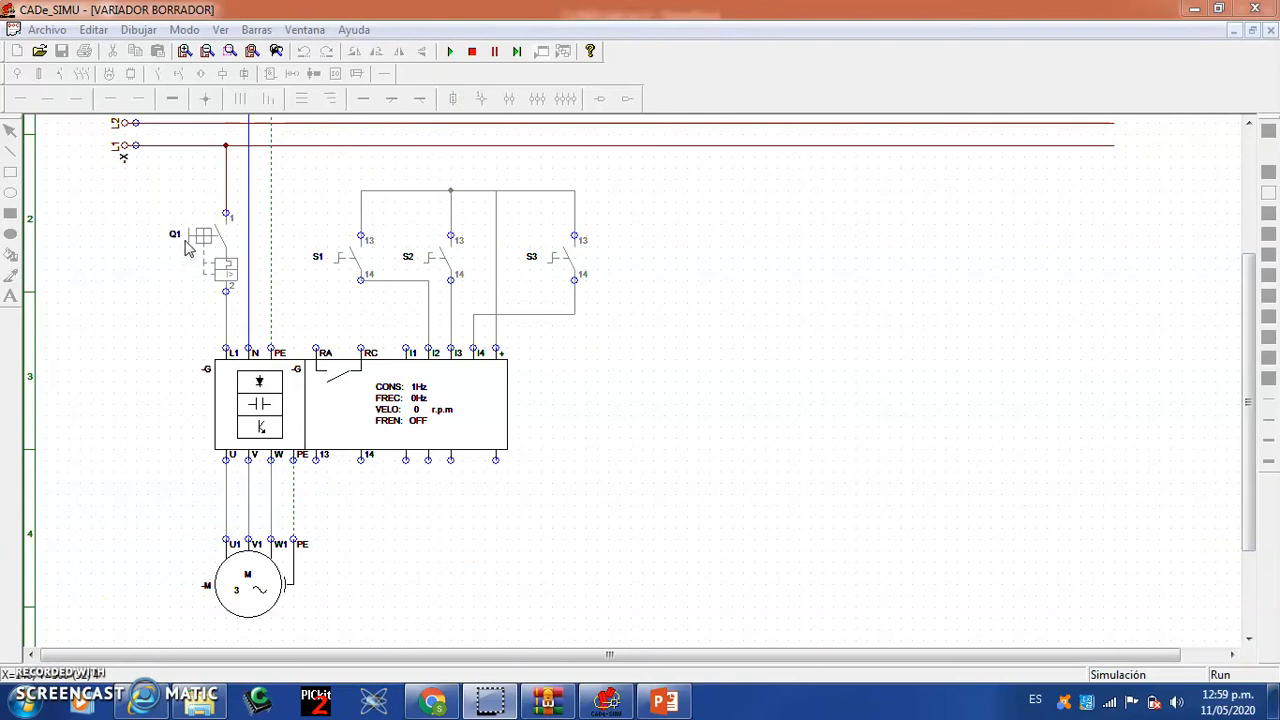
{"action": "left_click", "coordinate": [190, 245]}
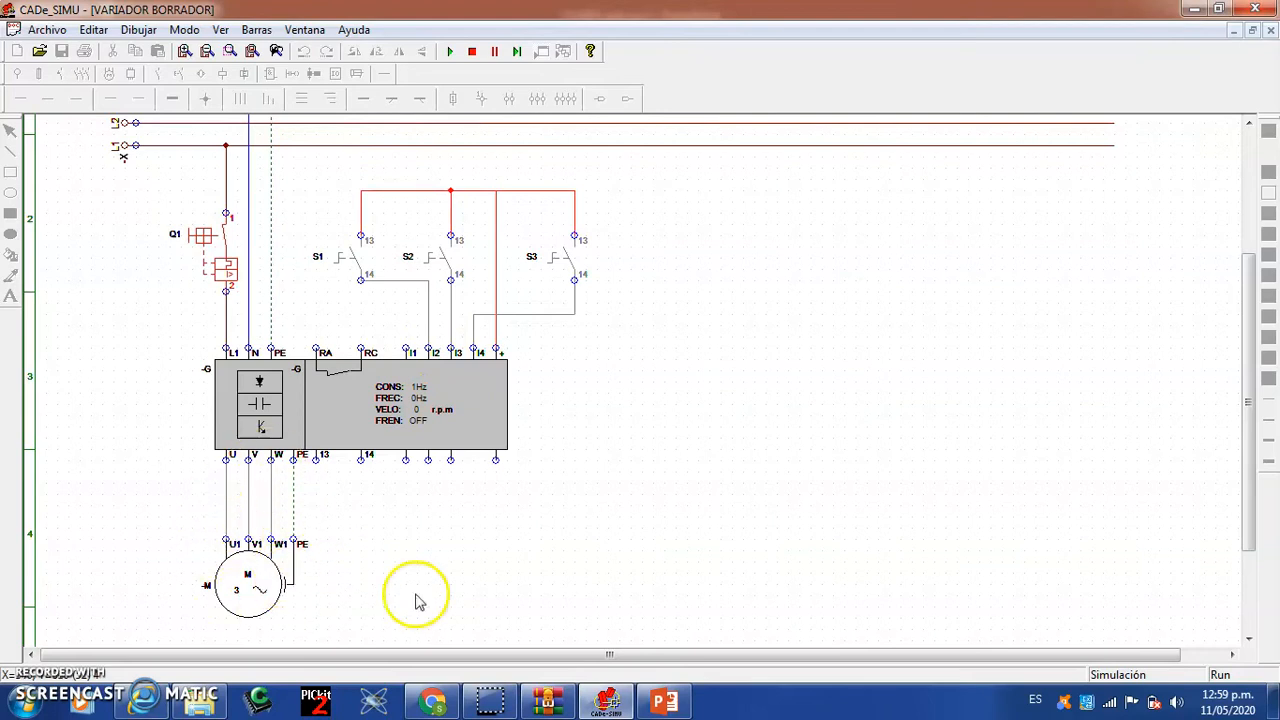
{"action": "left_click", "coordinate": [348, 256]}
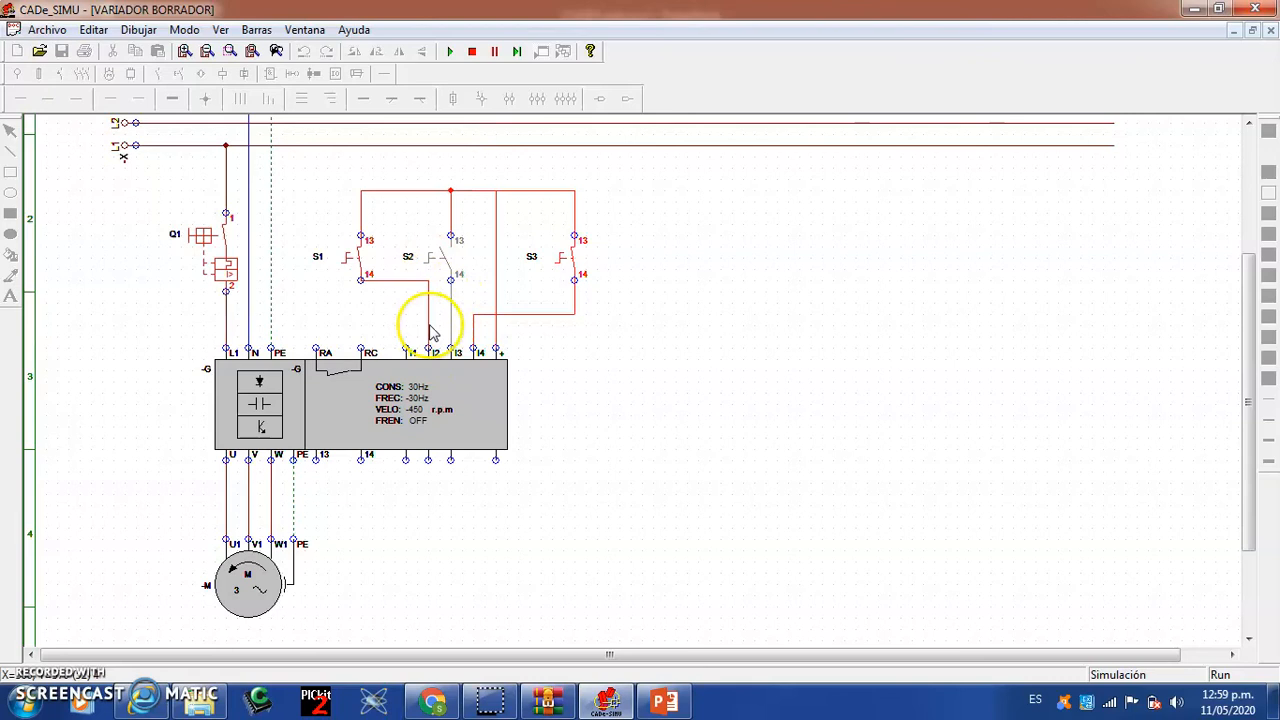
{"action": "left_click", "coordinate": [438, 259]}
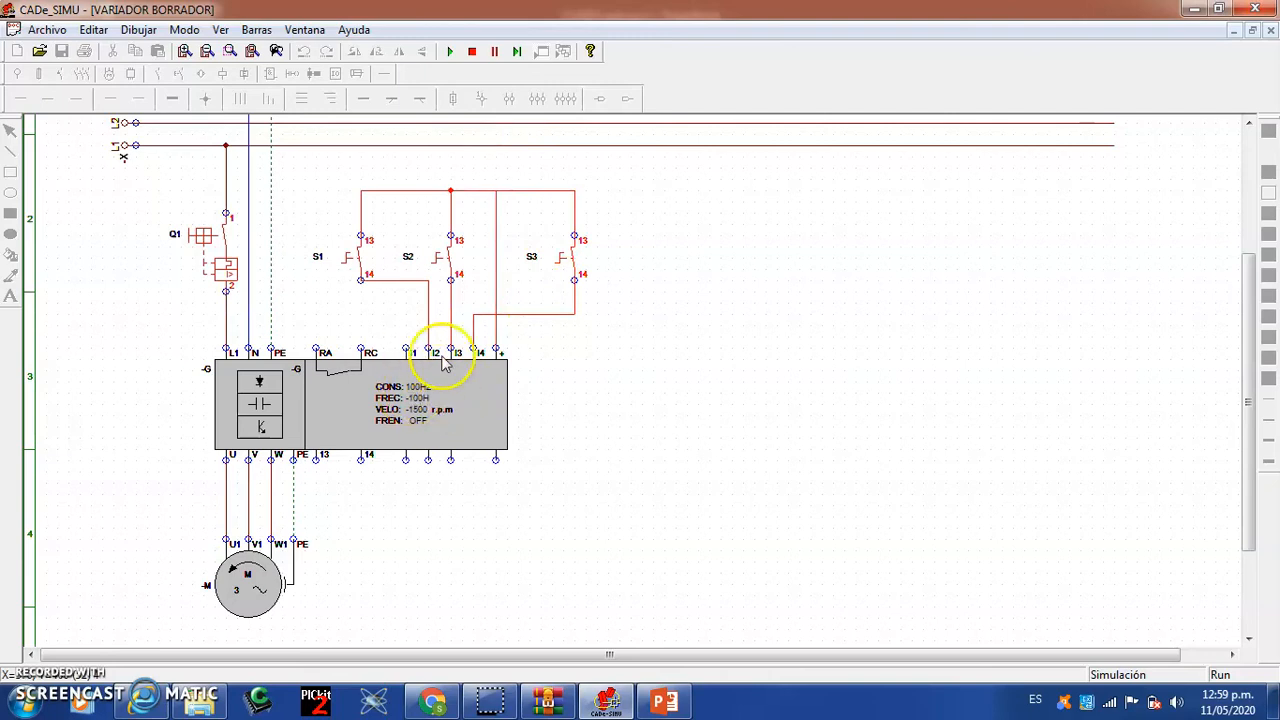
Stop the reverse run by opening S1, restart it by closing S1, and end the simulation.
{"action": "left_click", "coordinate": [355, 266]}
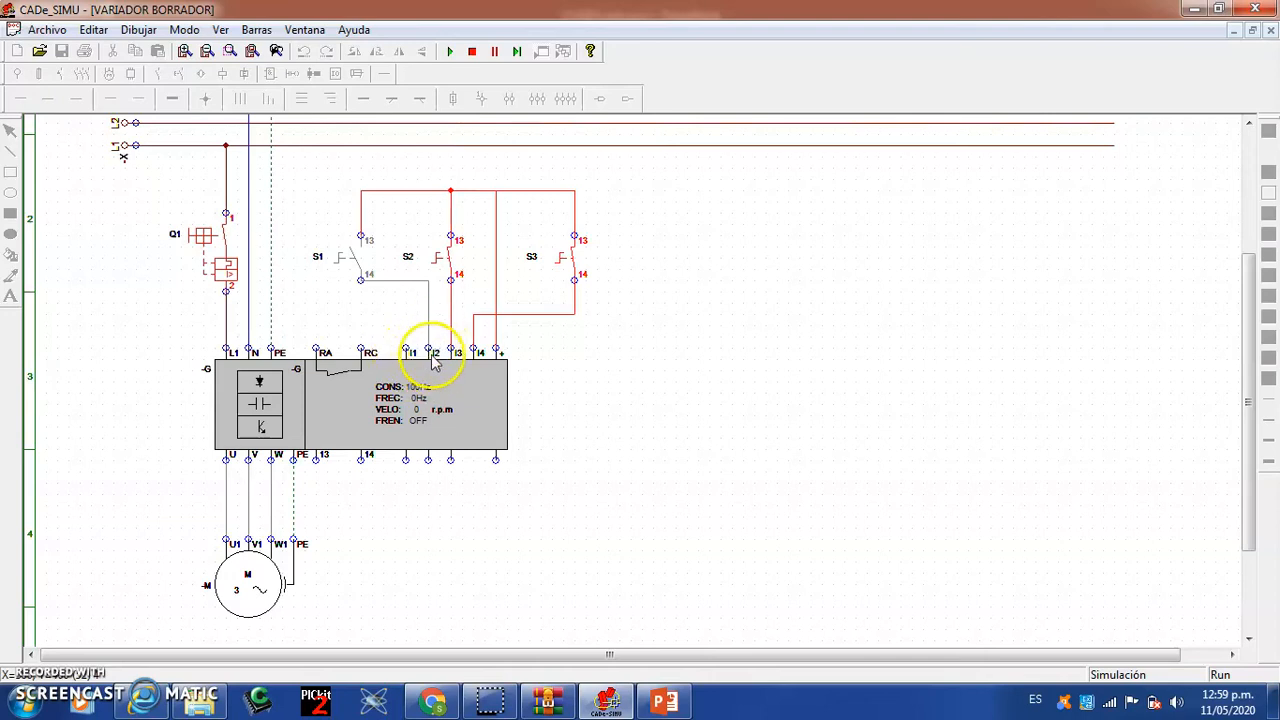
{"action": "left_click", "coordinate": [373, 264]}
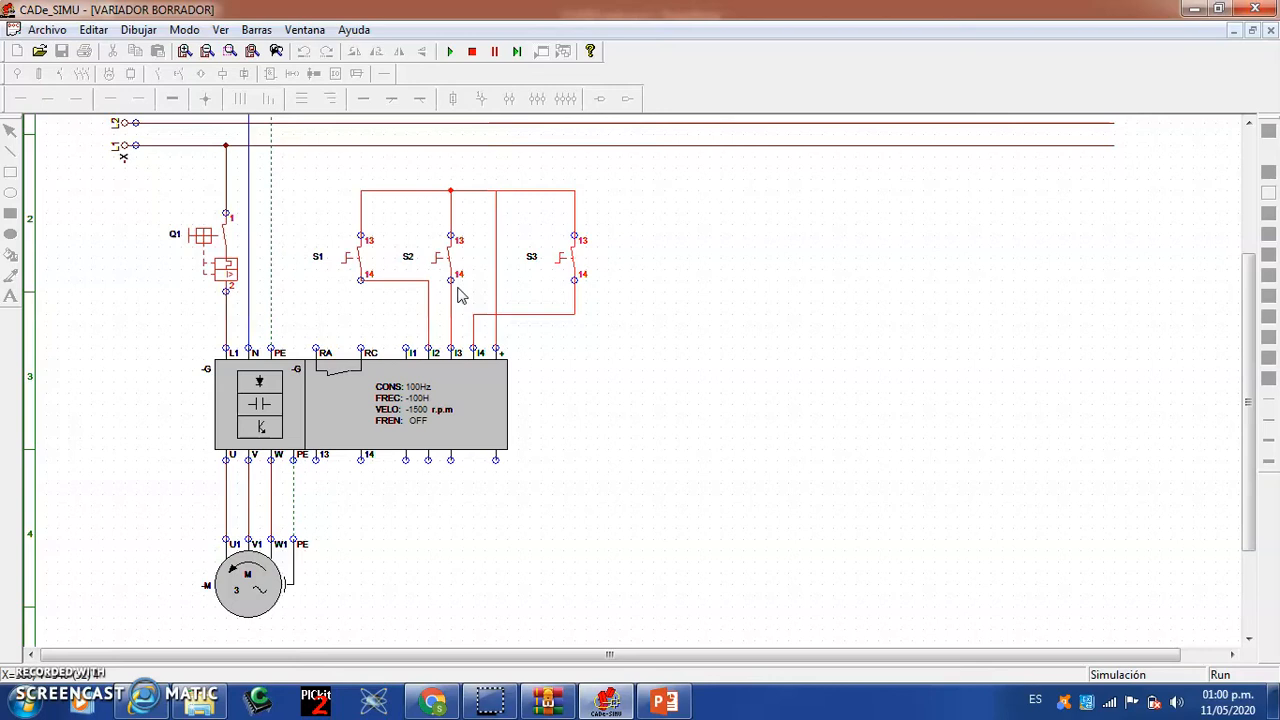
{"action": "left_click", "coordinate": [472, 51]}
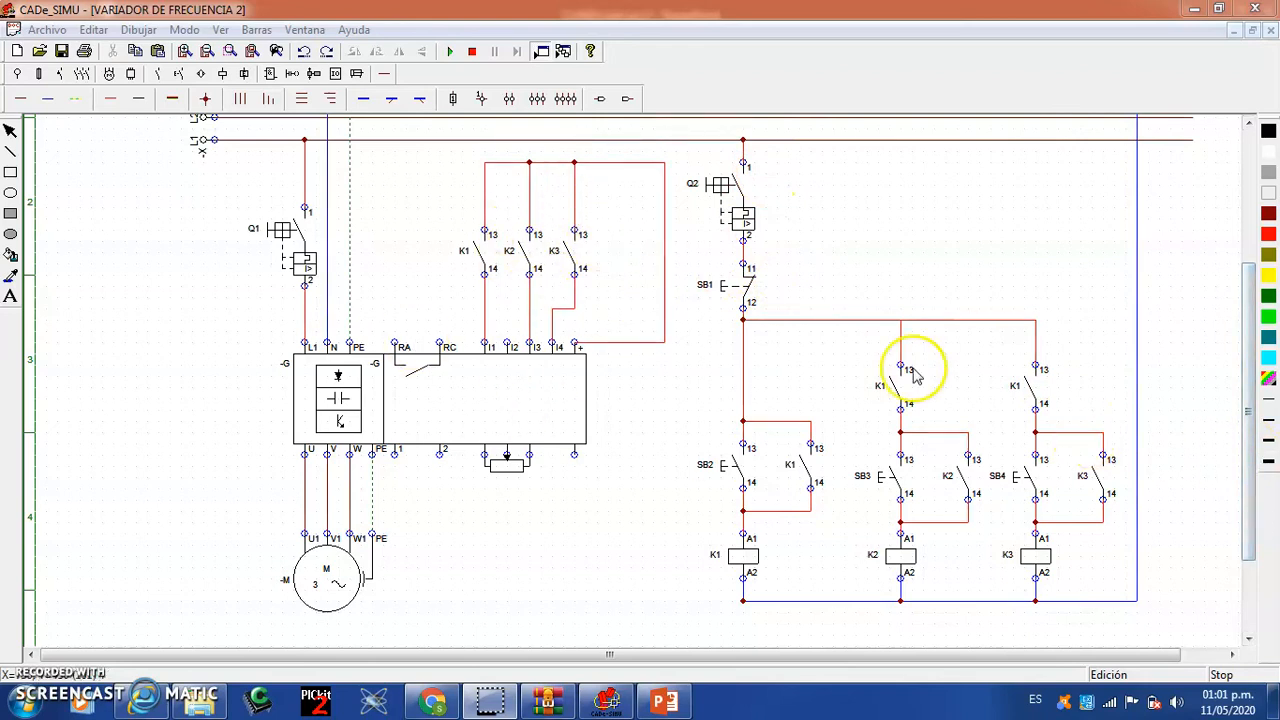
Simulate VARIADOR DE FRECUENCIA 2: close Q1 and Q2, start with SB2, raise the speed with SB4 and SB3, and stop with SB1.
{"action": "mouse_move", "coordinate": [1247, 393]}
{"action": "left_mouse_down"}
{"action": "mouse_move", "coordinate": [1249, 322]}
{"action": "mouse_move", "coordinate": [1240, 381]}
{"action": "left_mouse_up"}
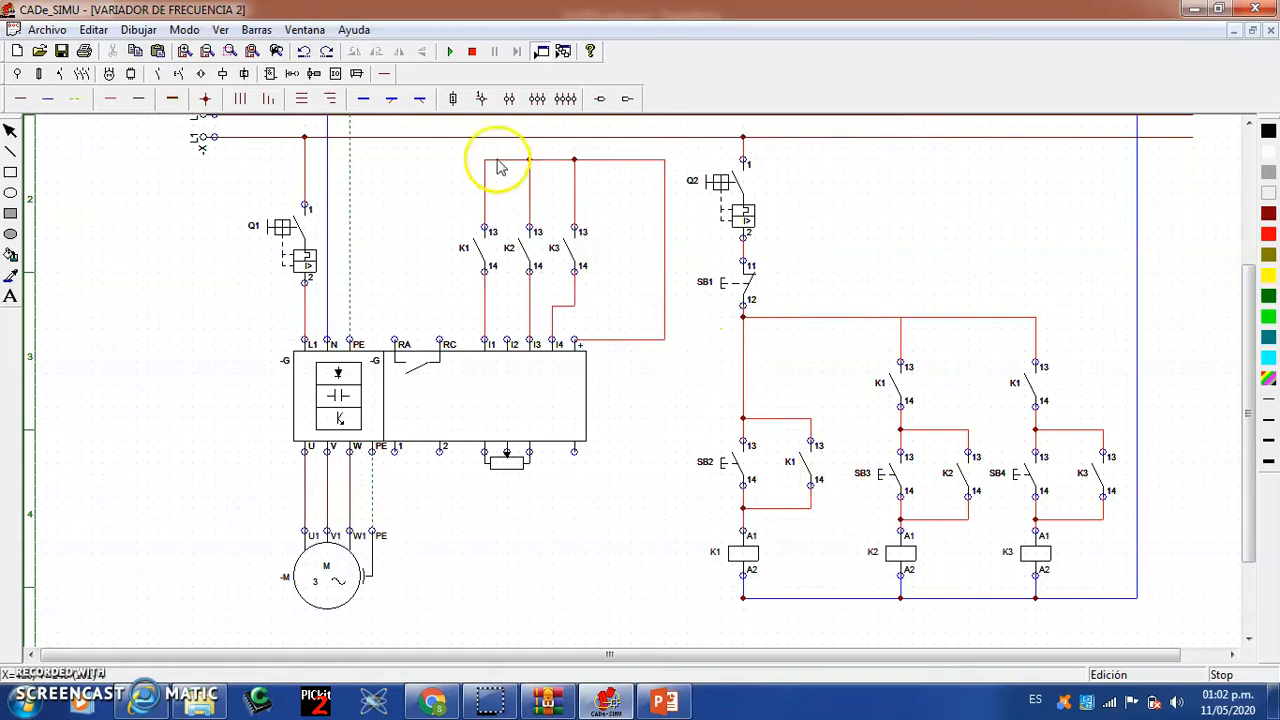
{"action": "left_click", "coordinate": [450, 52]}
{"action": "left_click", "coordinate": [282, 230]}
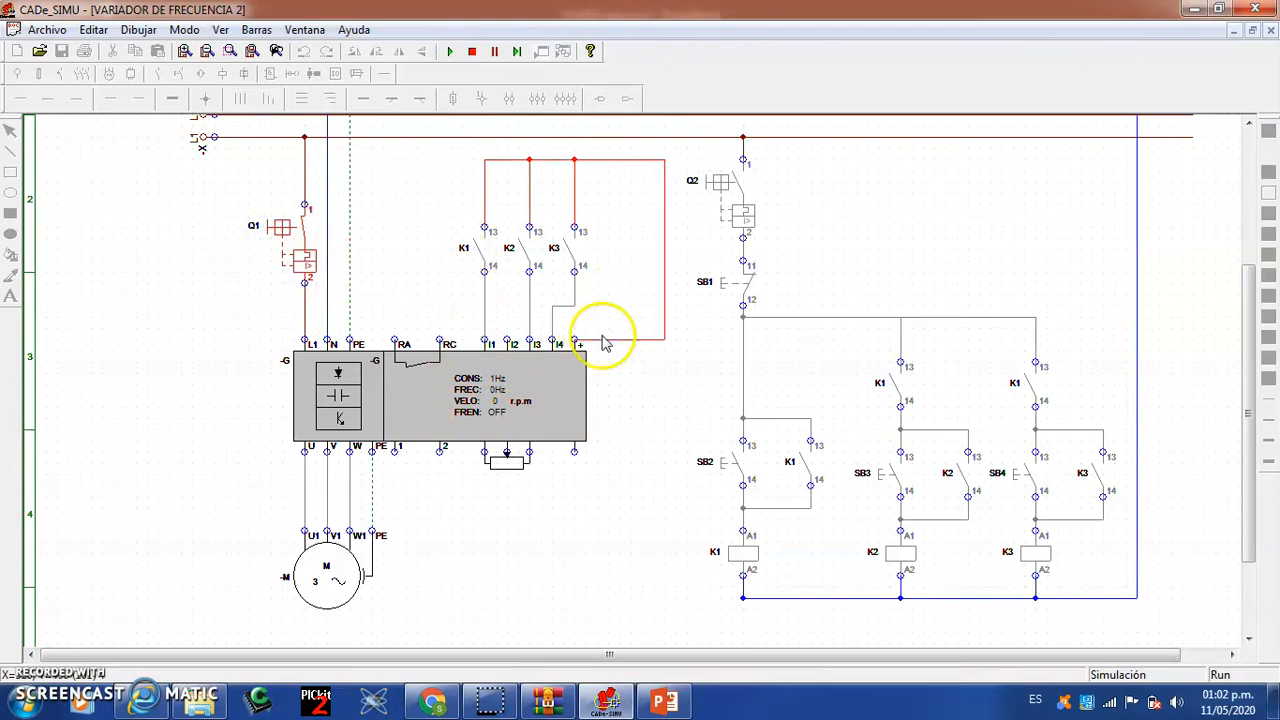
{"action": "left_click", "coordinate": [712, 186]}
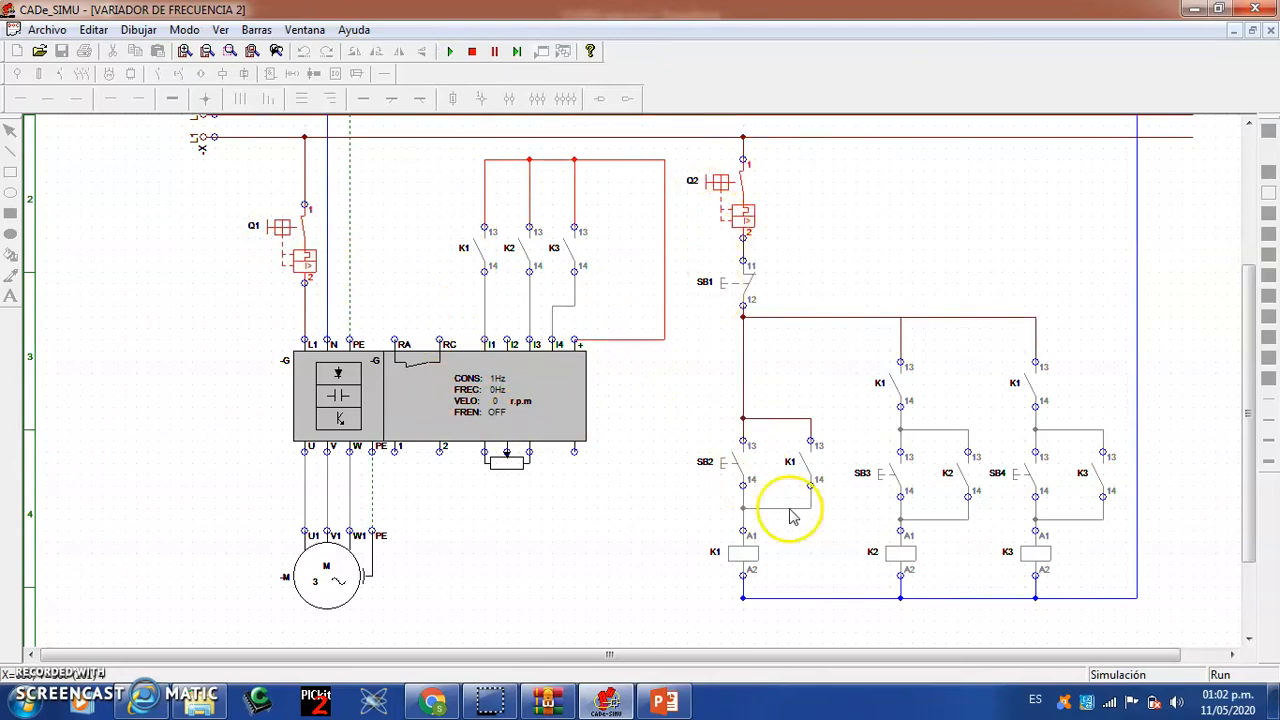
{"action": "left_click", "coordinate": [735, 469]}
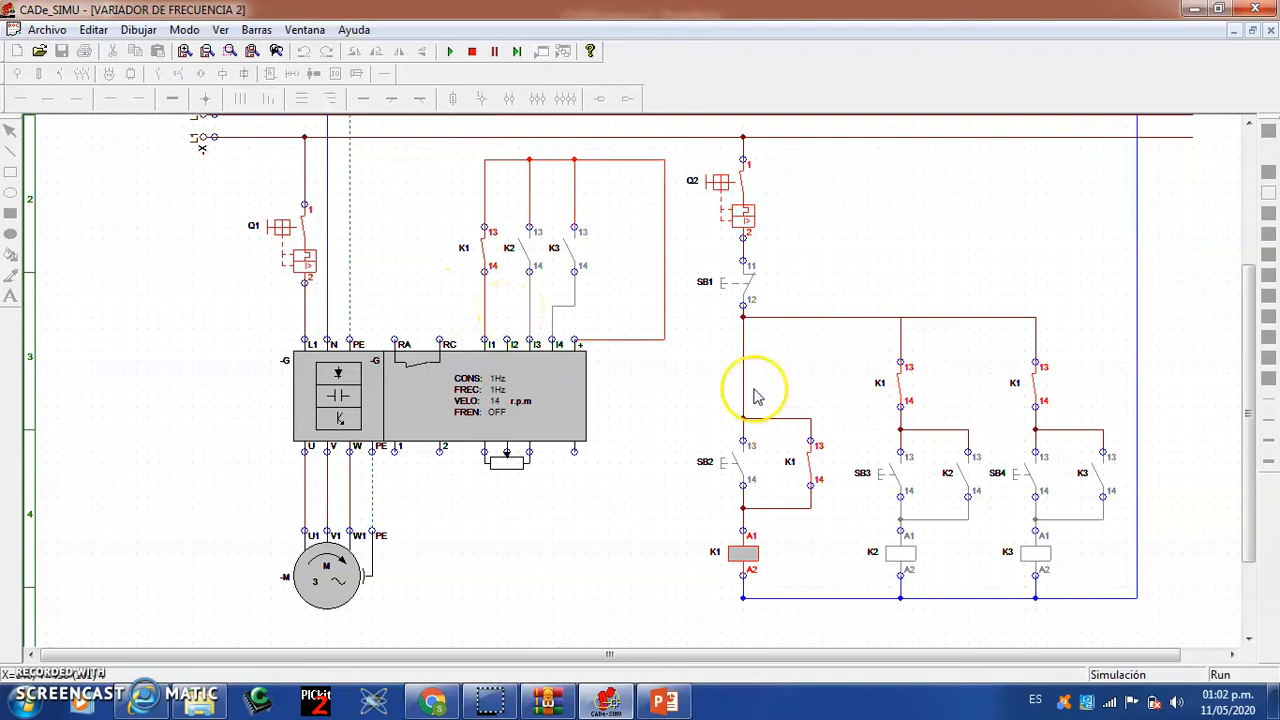
{"action": "left_click", "coordinate": [1019, 485]}
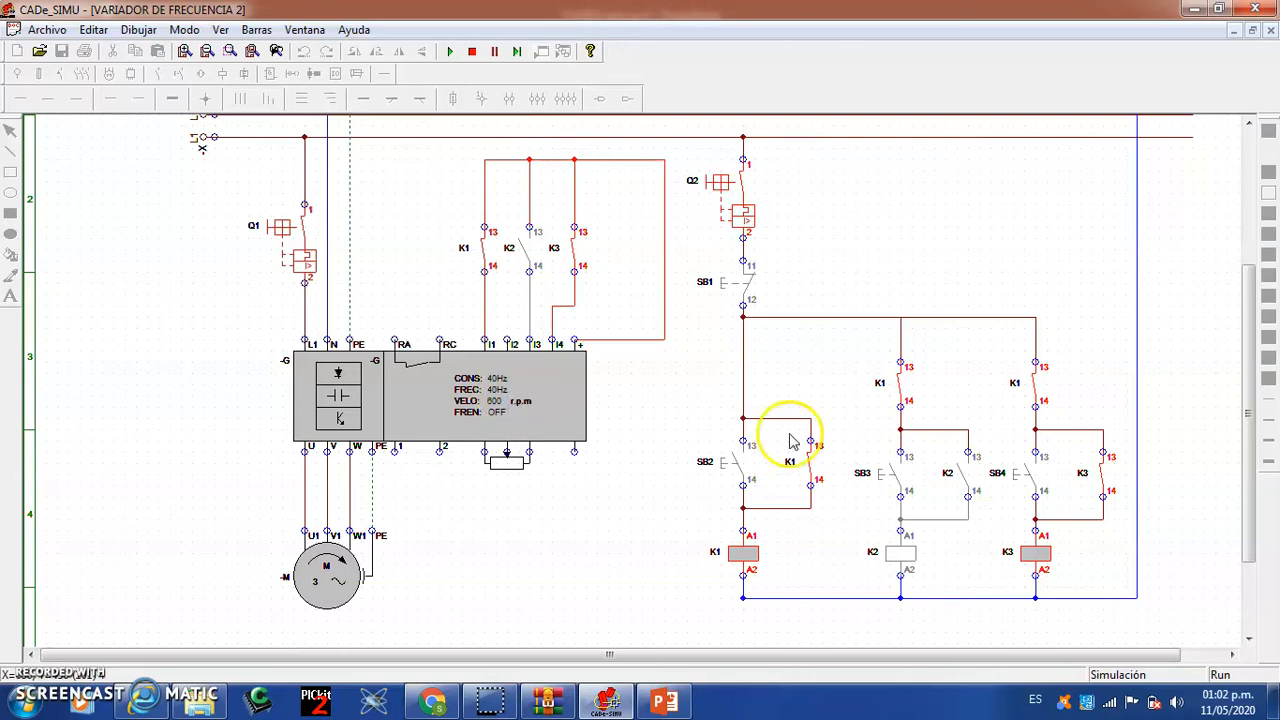
{"action": "left_click", "coordinate": [866, 476]}
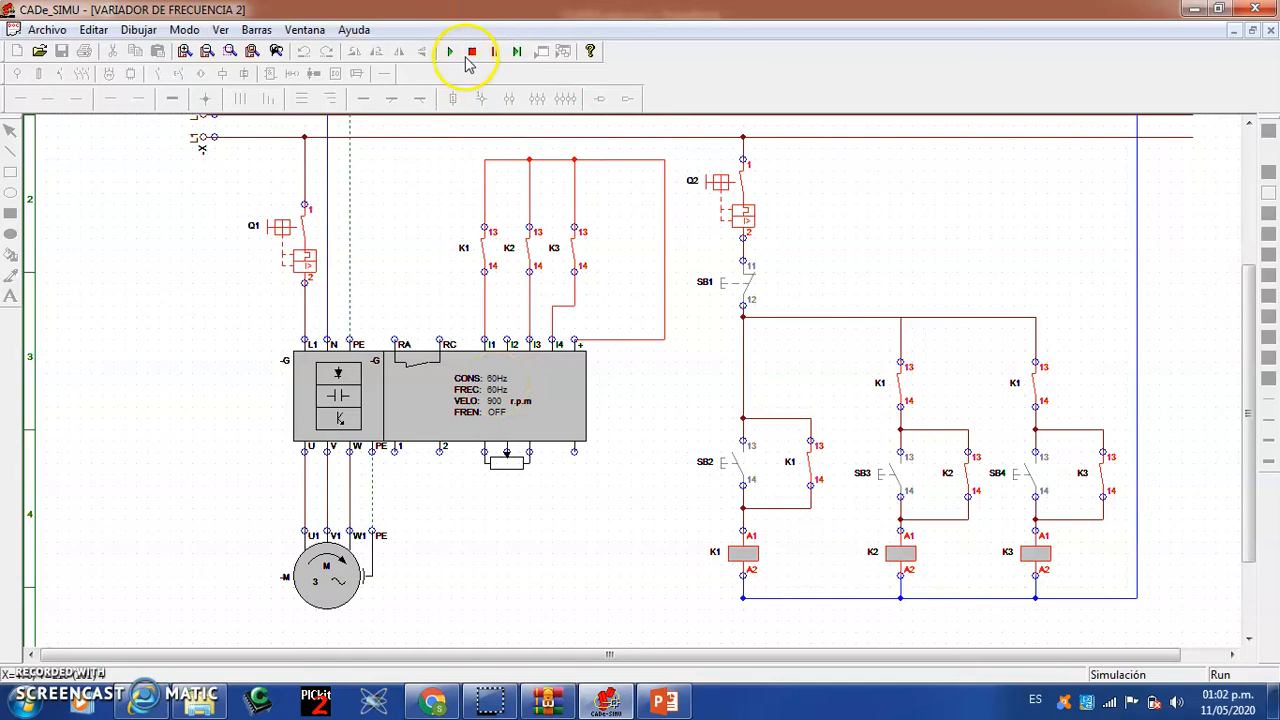
{"action": "left_click", "coordinate": [713, 281]}
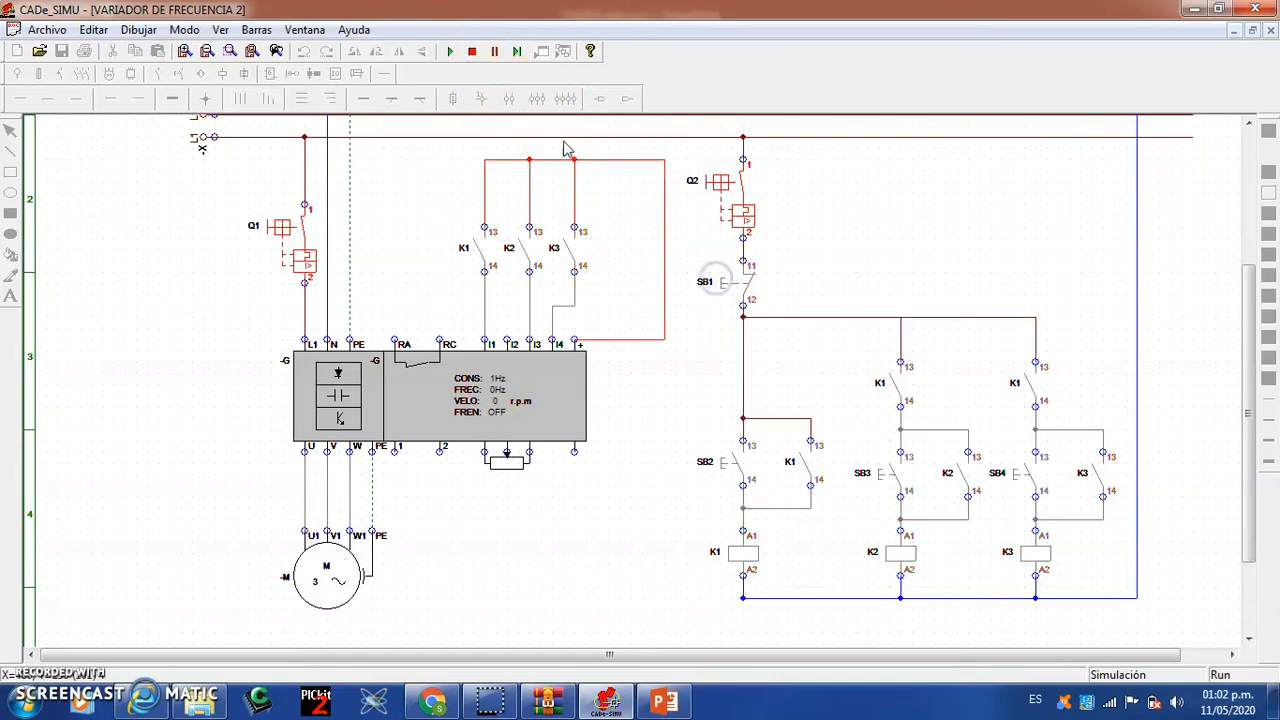
End the simulation and review the drive's motor speed, frequency limits, preset speeds and ramp times in its settings.
{"action": "left_click", "coordinate": [450, 55]}
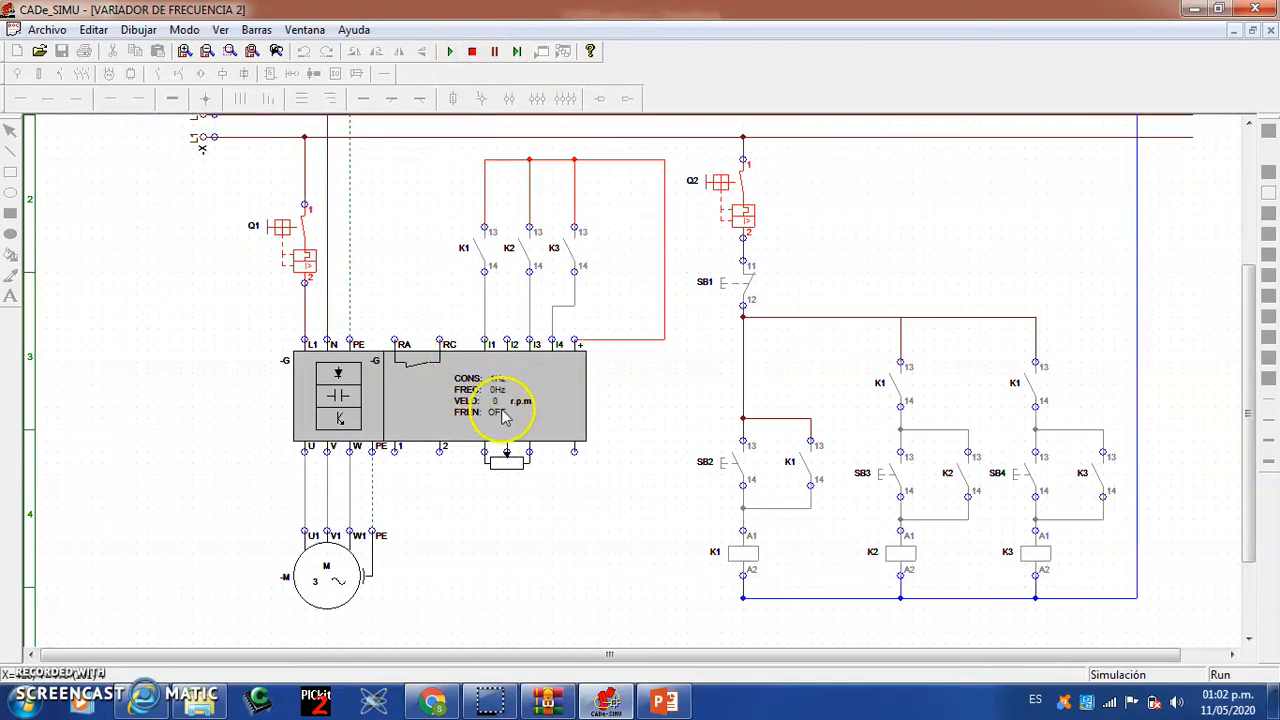
{"action": "left_click", "coordinate": [472, 52]}
{"action": "double_click", "coordinate": [526, 412]}
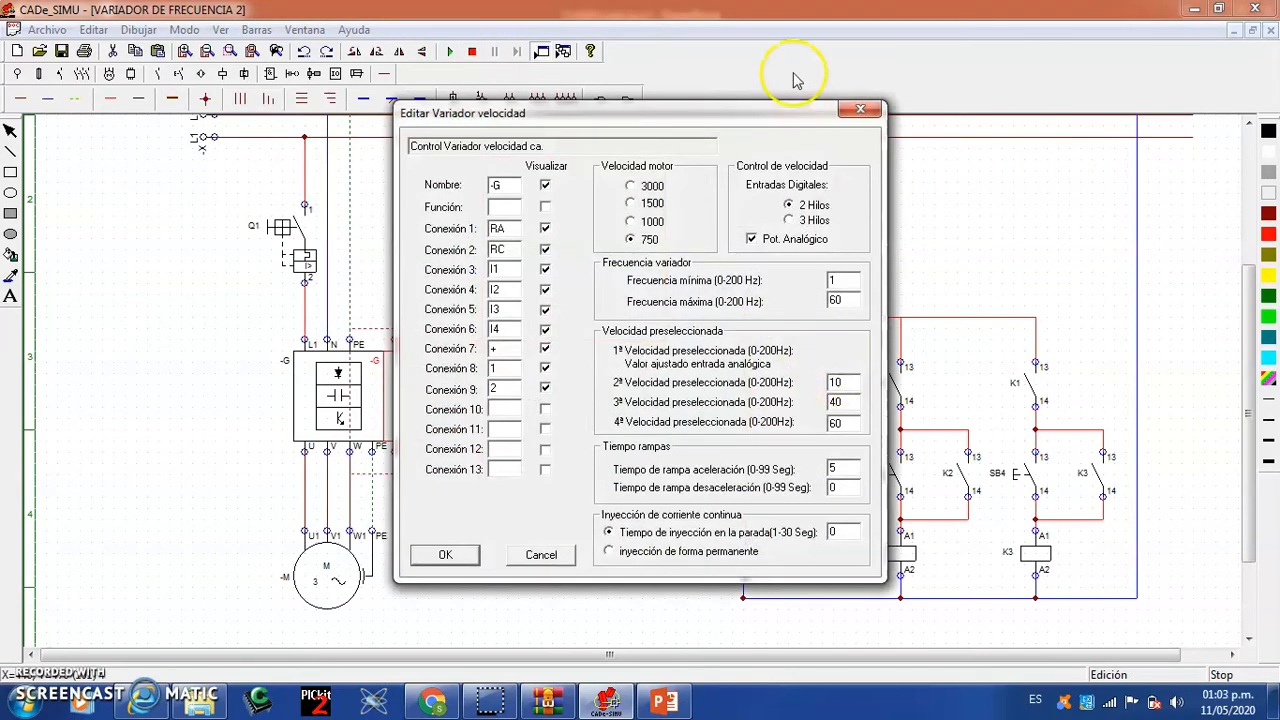
{"action": "left_click_drag", "start_coordinate": [765, 119], "coordinate": [545, 143]}
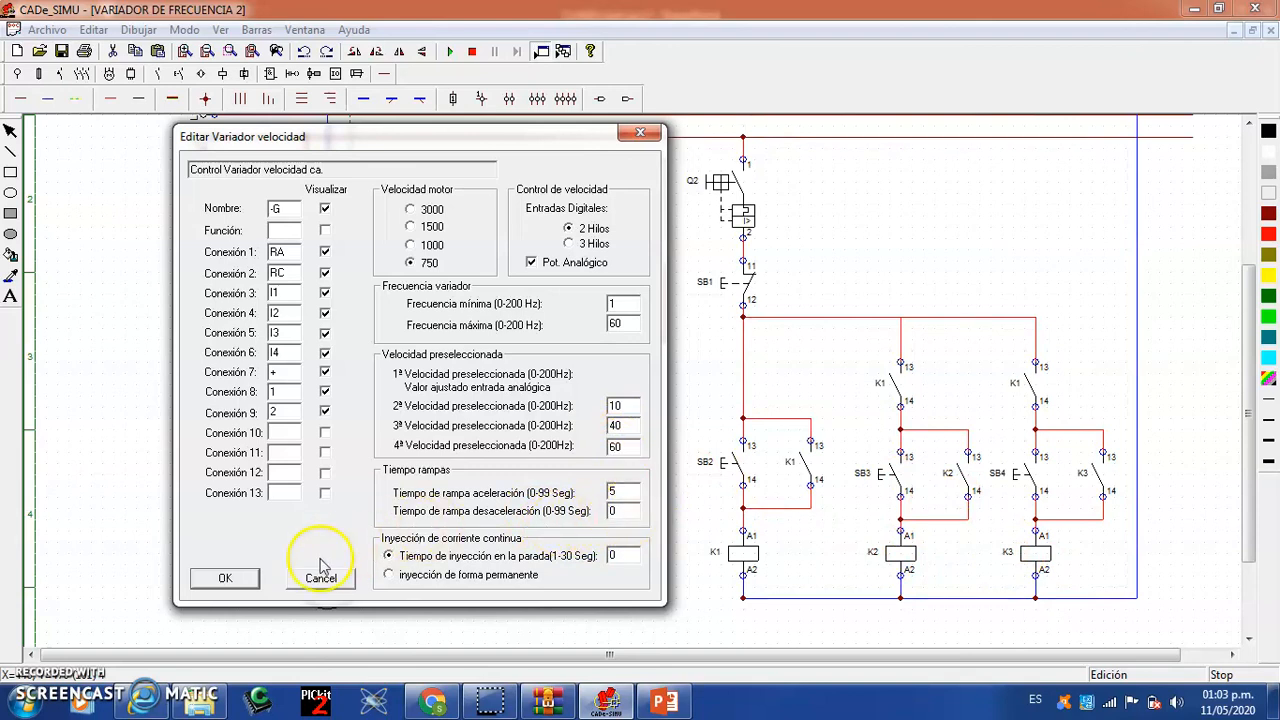
{"action": "left_click", "coordinate": [225, 578]}
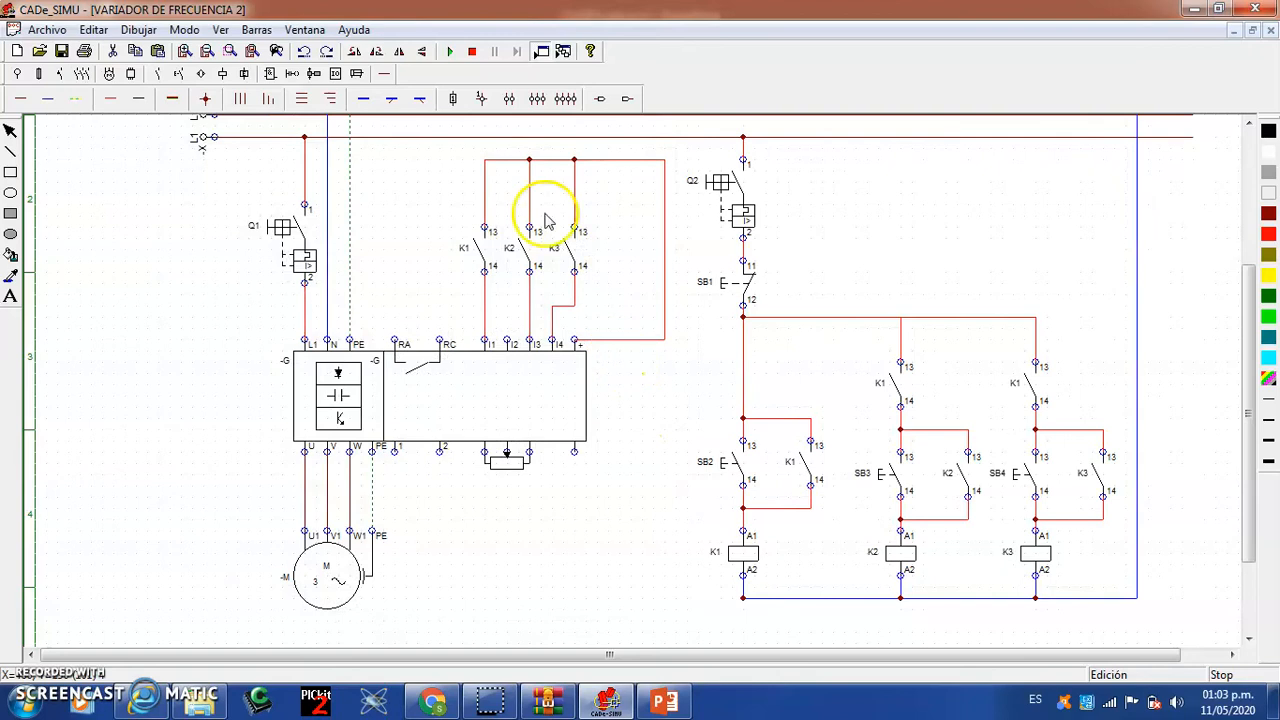
{"action": "left_click", "coordinate": [471, 50]}
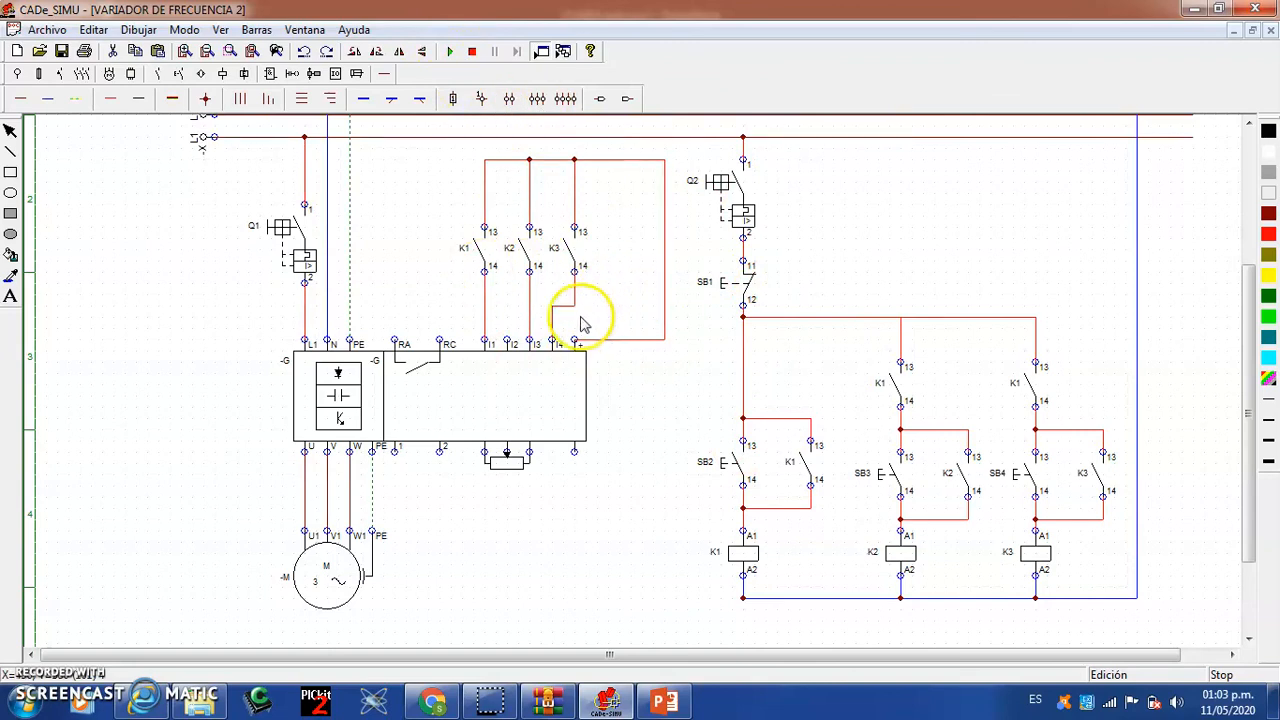
Restart the simulation, close Q2 and Q1, run the motor at the second preset speed with SB2 and SB3, and stop with SB1.
{"action": "left_click", "coordinate": [450, 51]}
{"action": "left_click", "coordinate": [695, 195]}
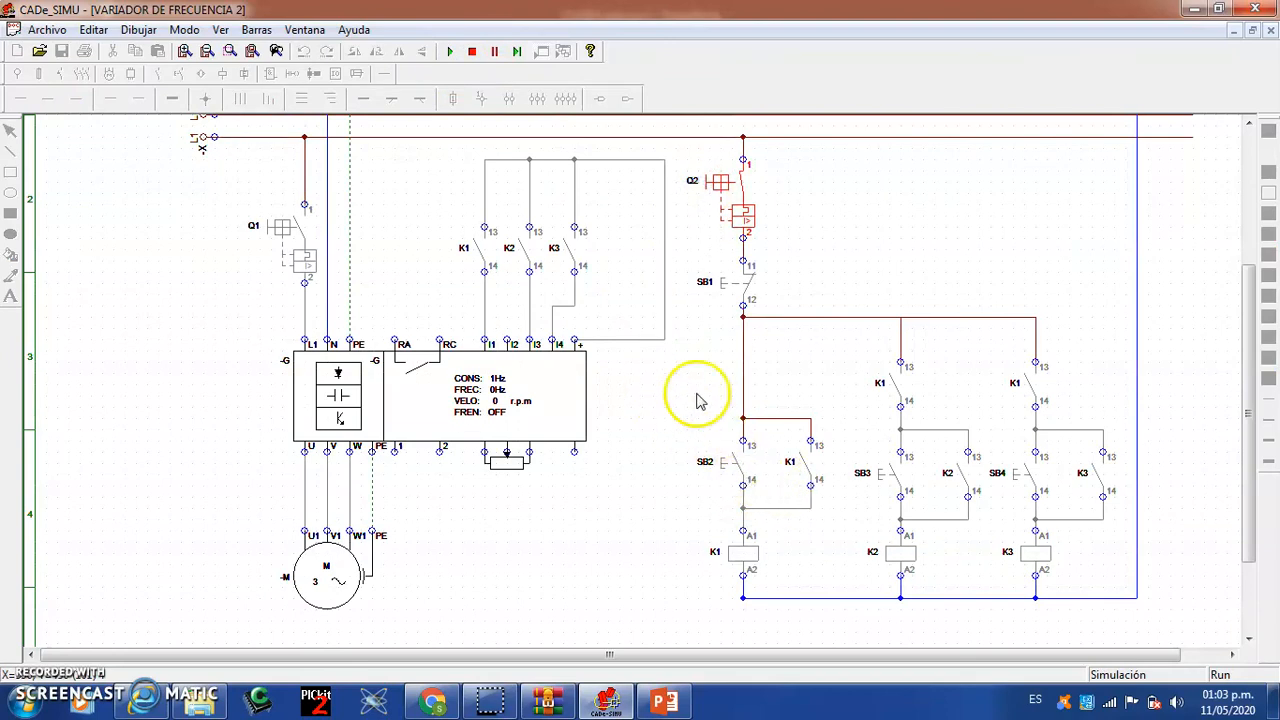
{"action": "left_click", "coordinate": [278, 229]}
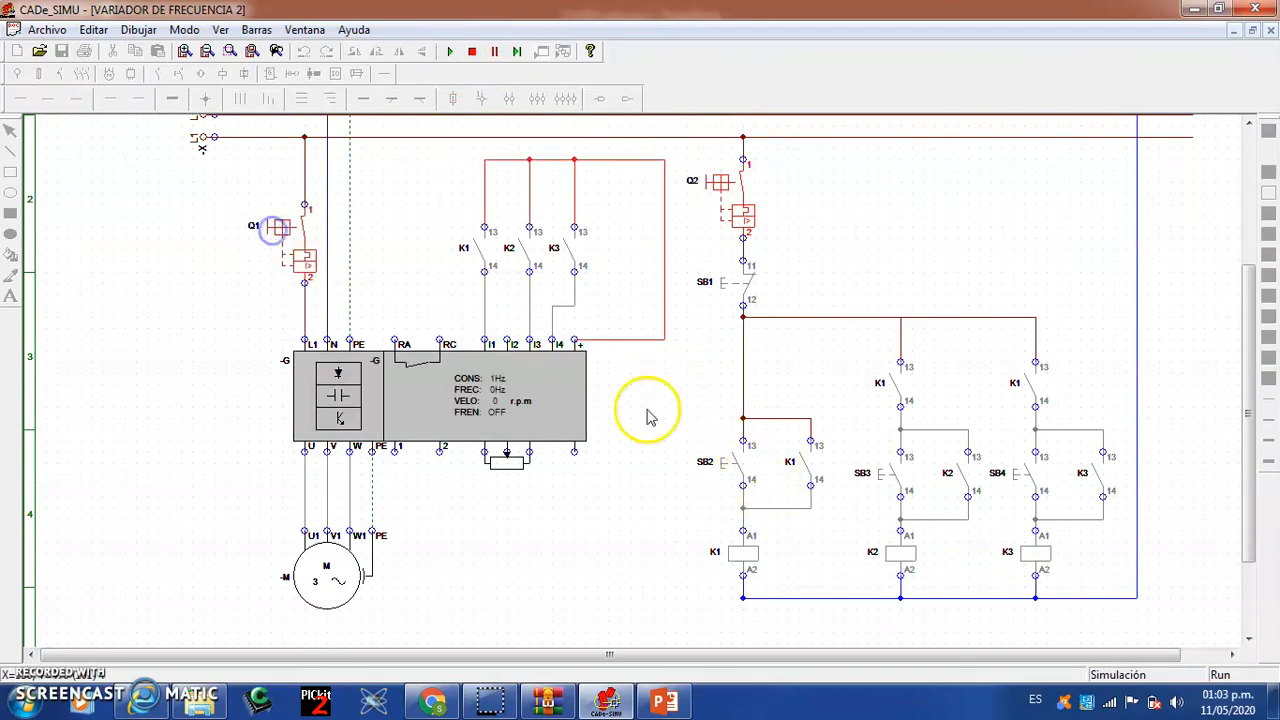
{"action": "left_click", "coordinate": [728, 465]}
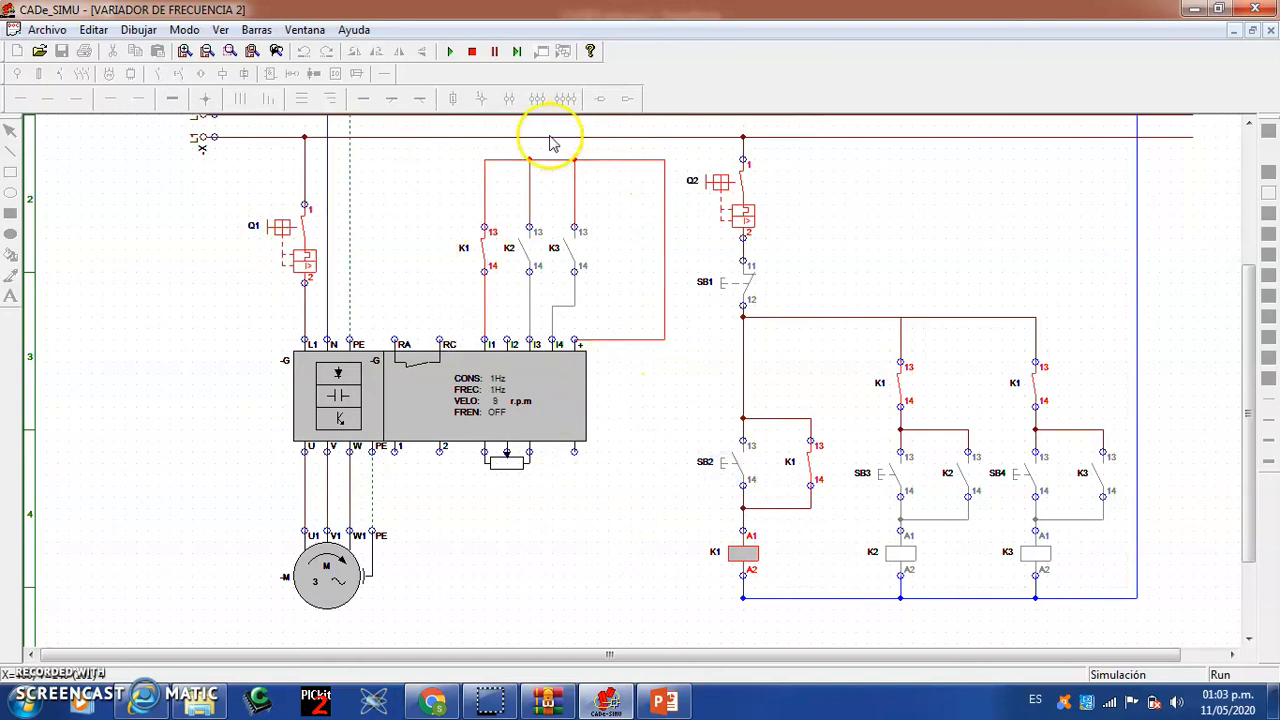
{"action": "left_click", "coordinate": [887, 482]}
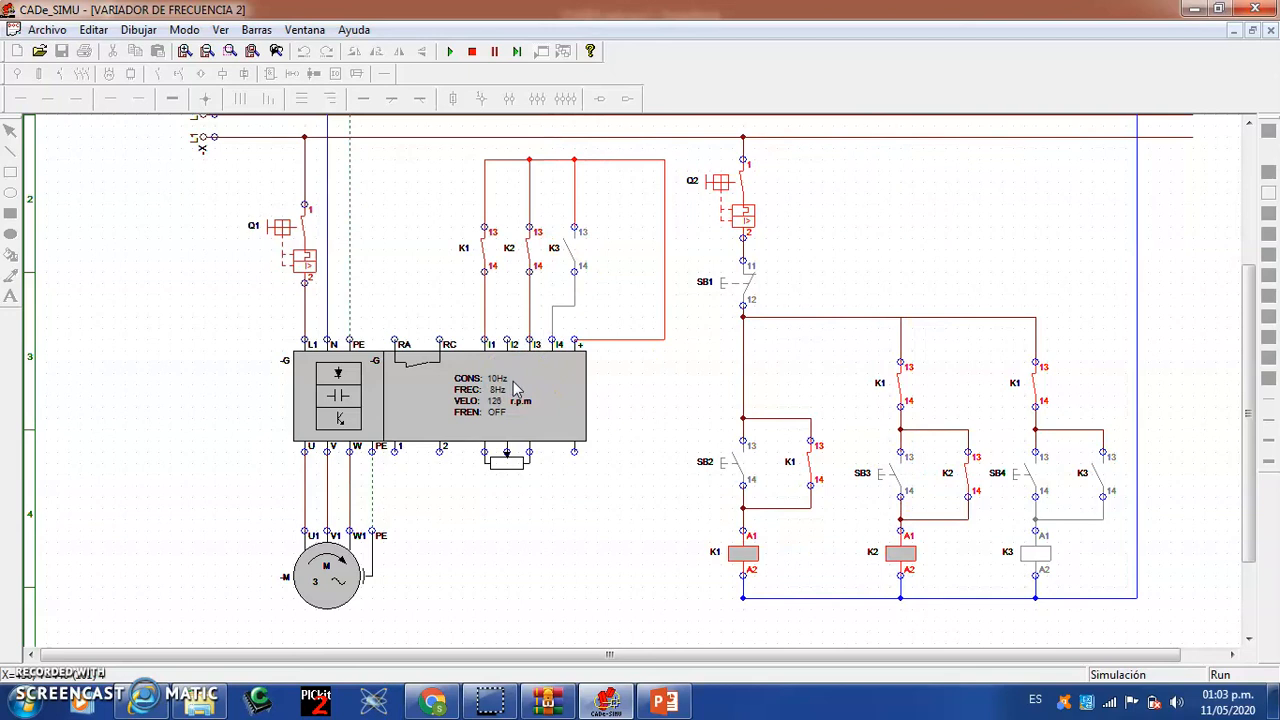
{"action": "left_click", "coordinate": [706, 285]}
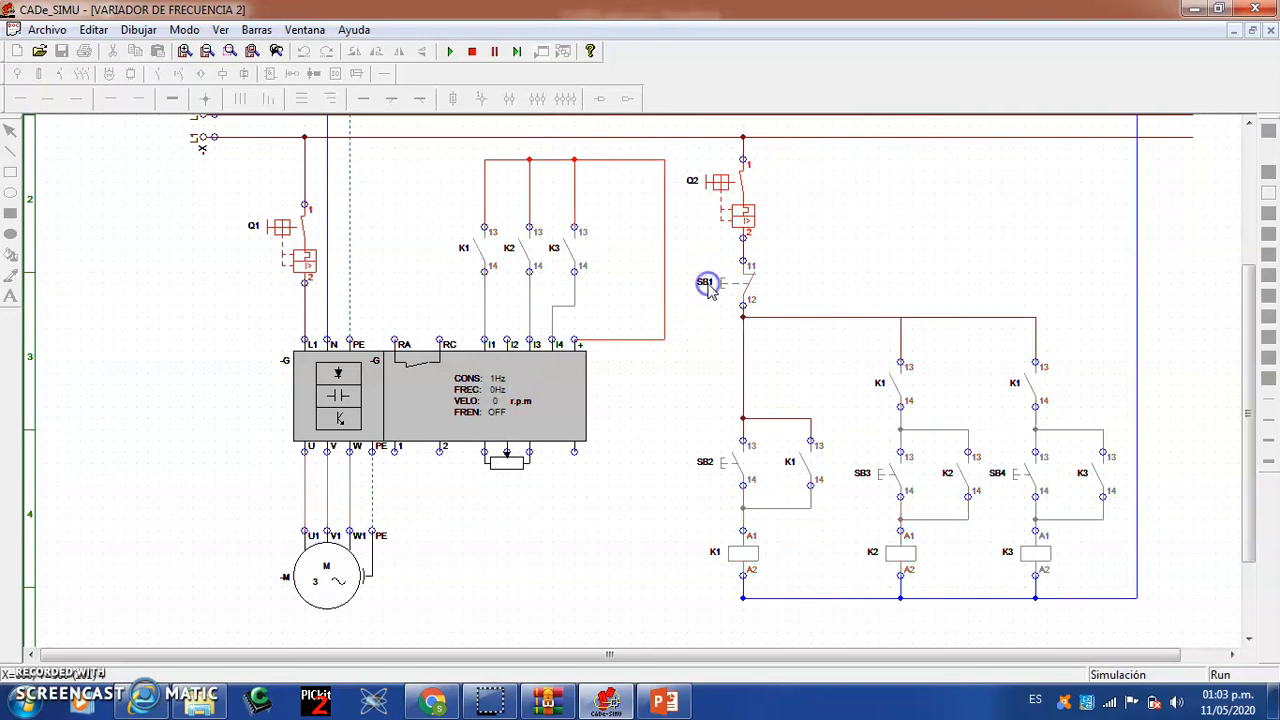
Restart the motor with SB2 and raise it to the third and fourth preset speeds using SB4 and SB3.
{"action": "left_click", "coordinate": [722, 463]}
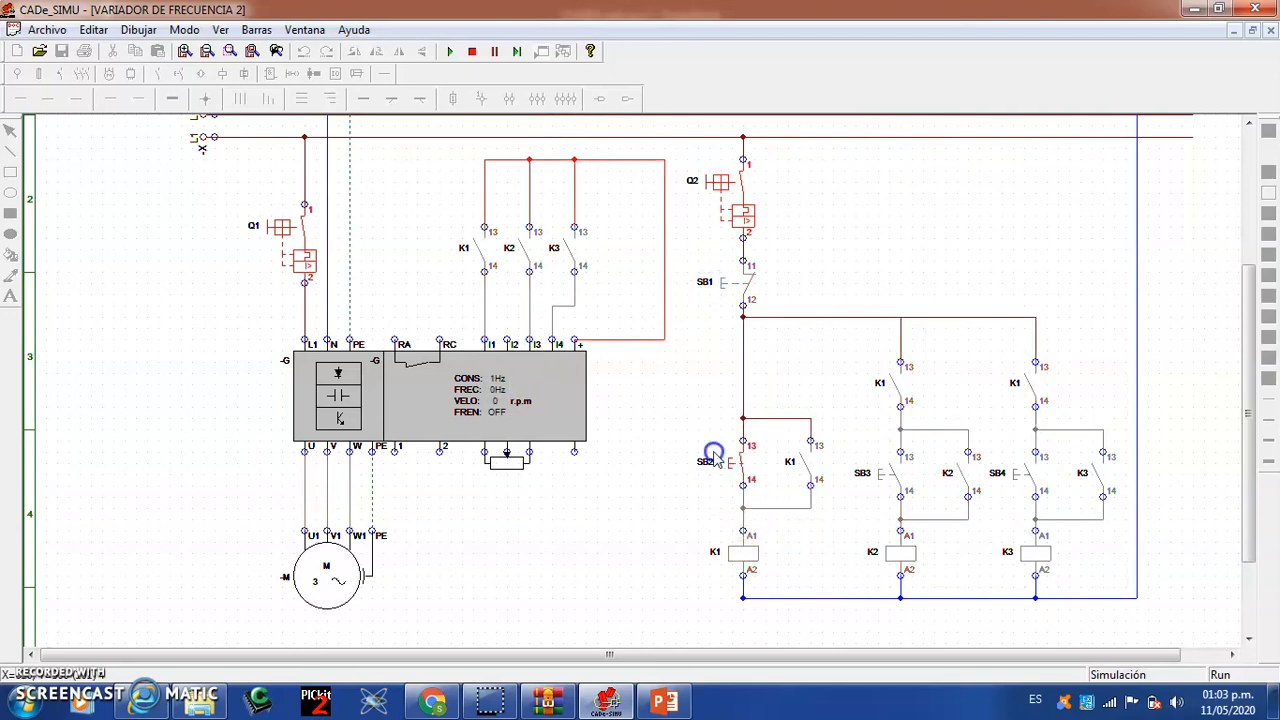
{"action": "left_click", "coordinate": [1019, 478]}
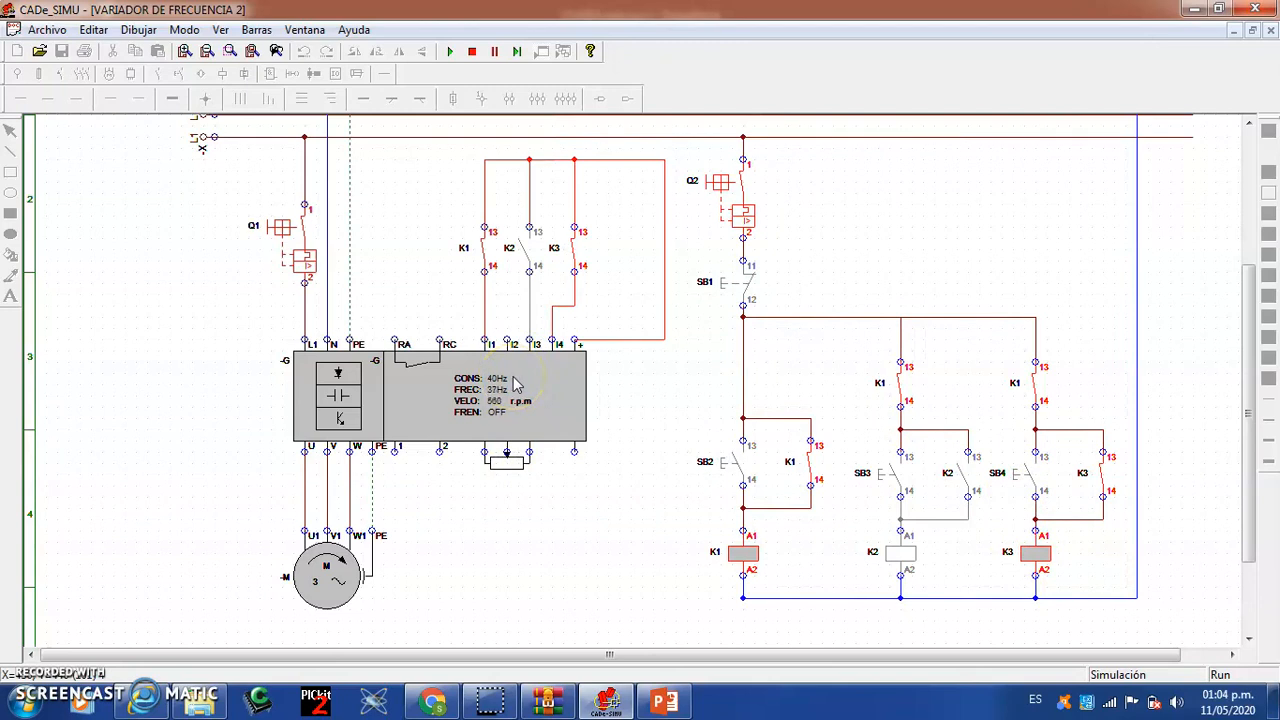
{"action": "left_click", "coordinate": [883, 487]}
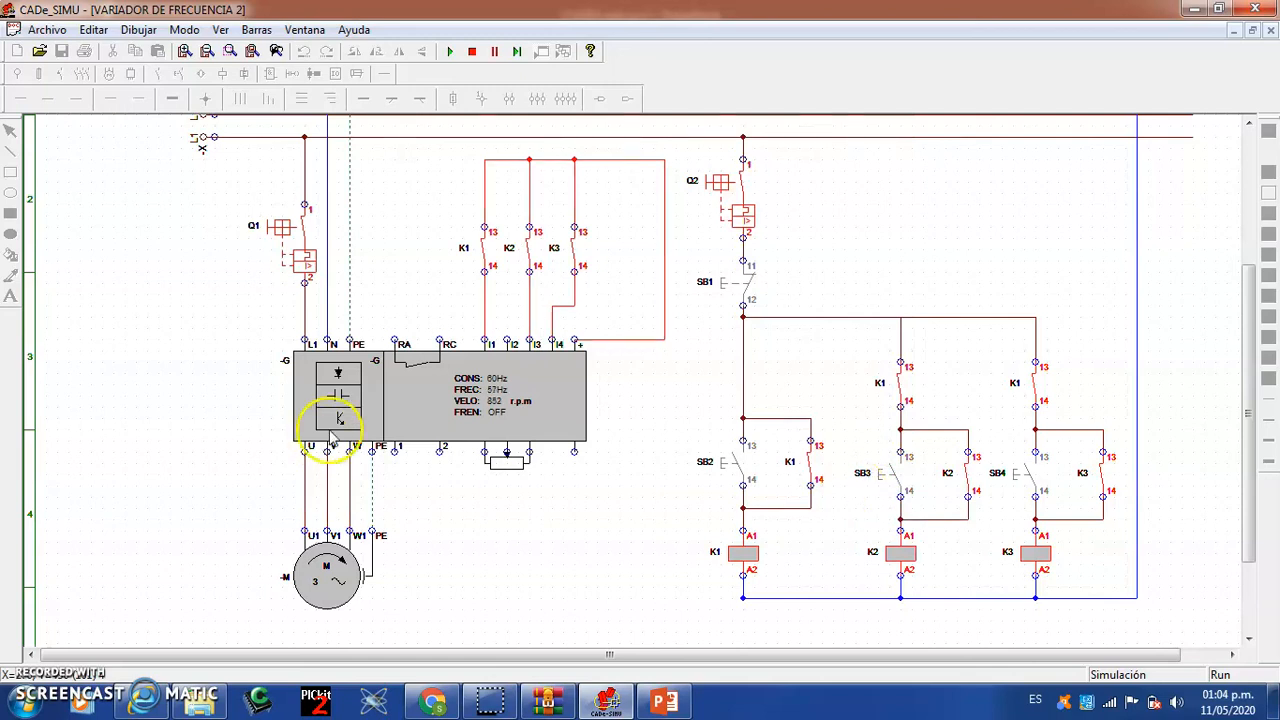